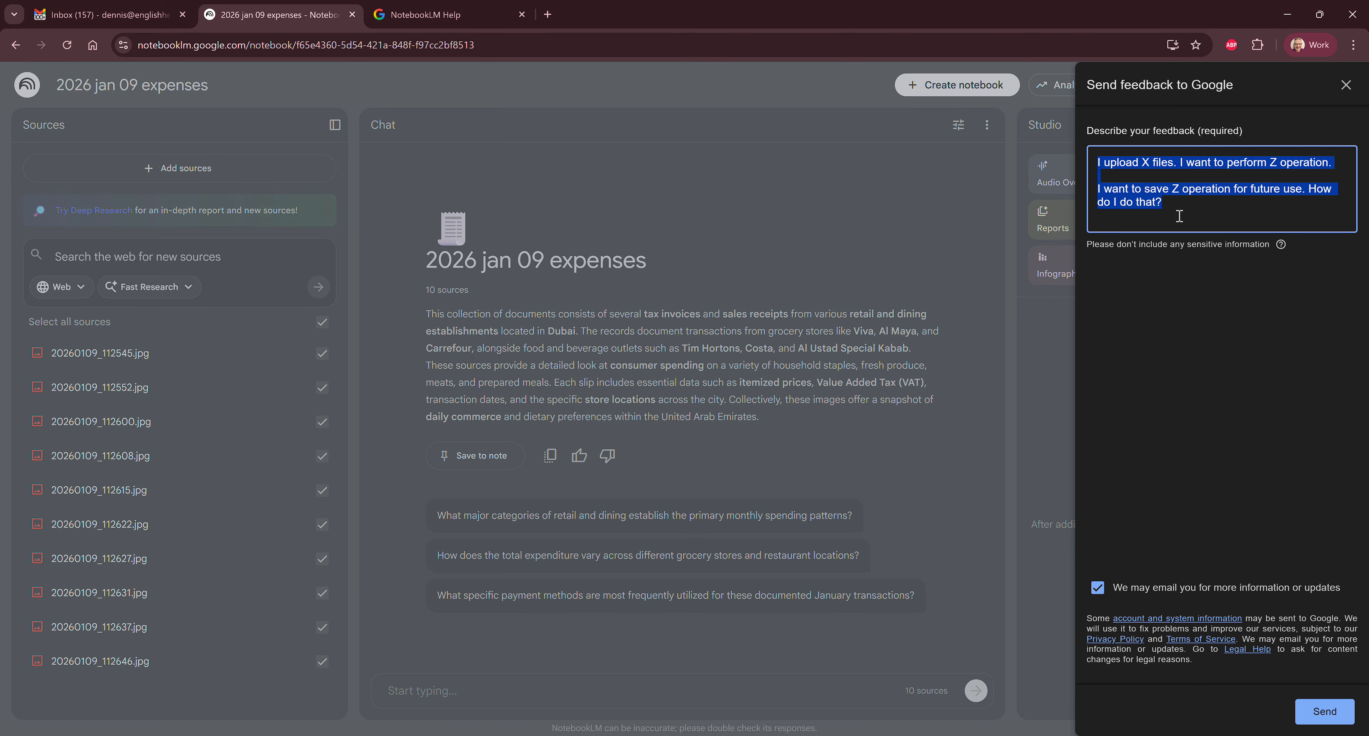
Step: Send the feedback asking how to save an operation for future use, and dismiss the confirmation
left_click(1180, 215)
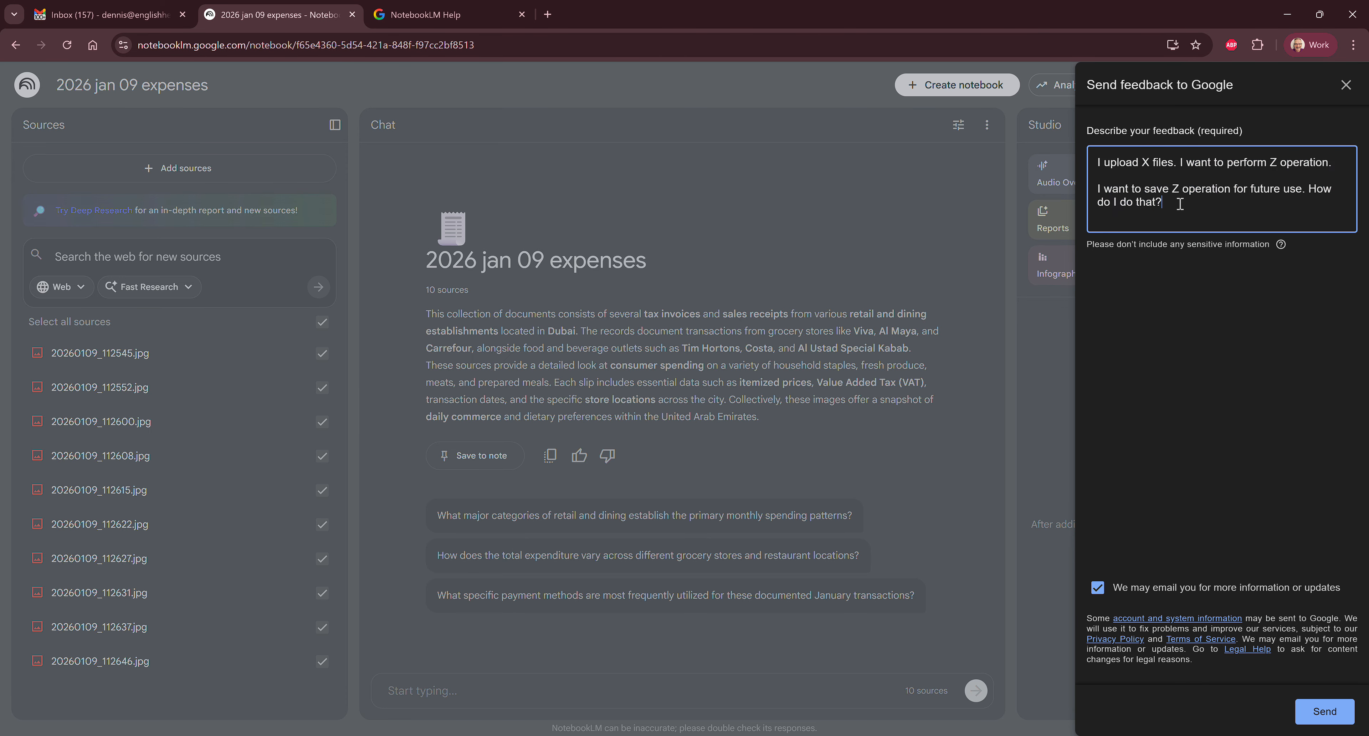
key("ctrl+a")
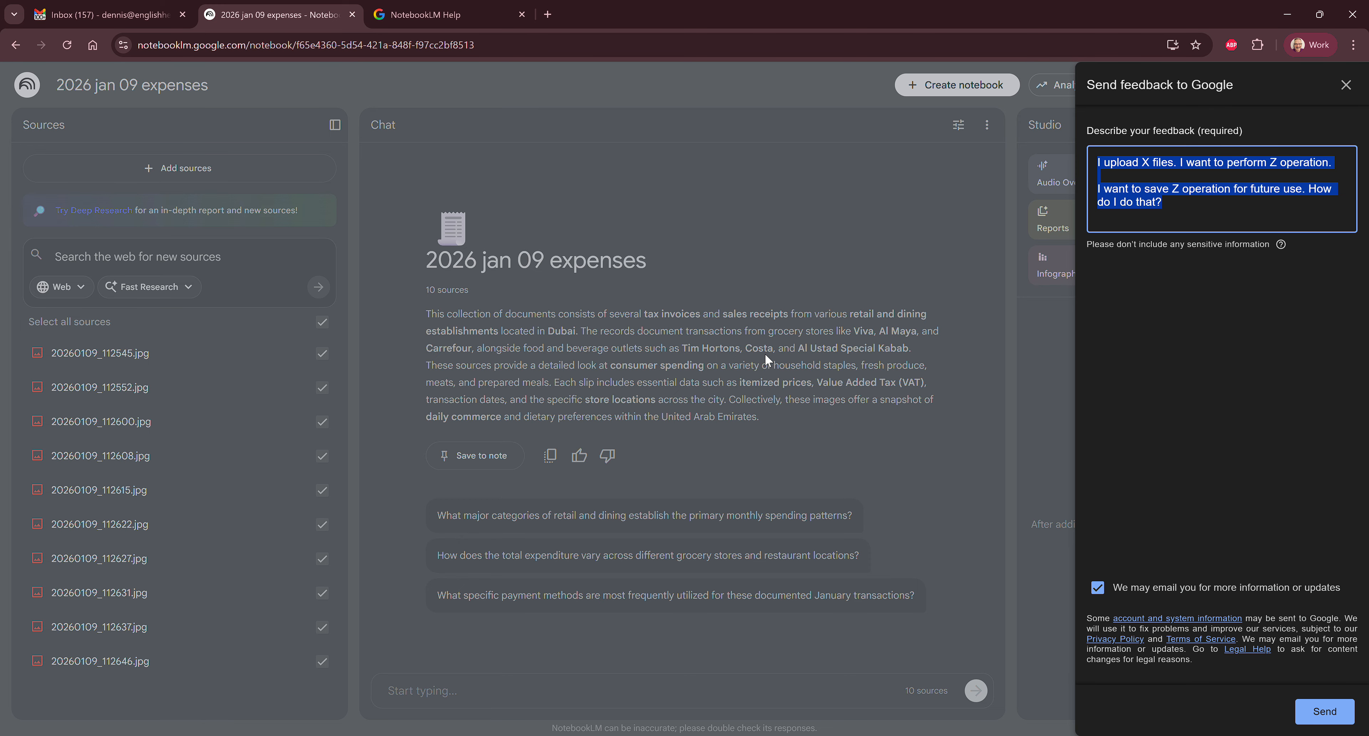
left_click(1217, 202)
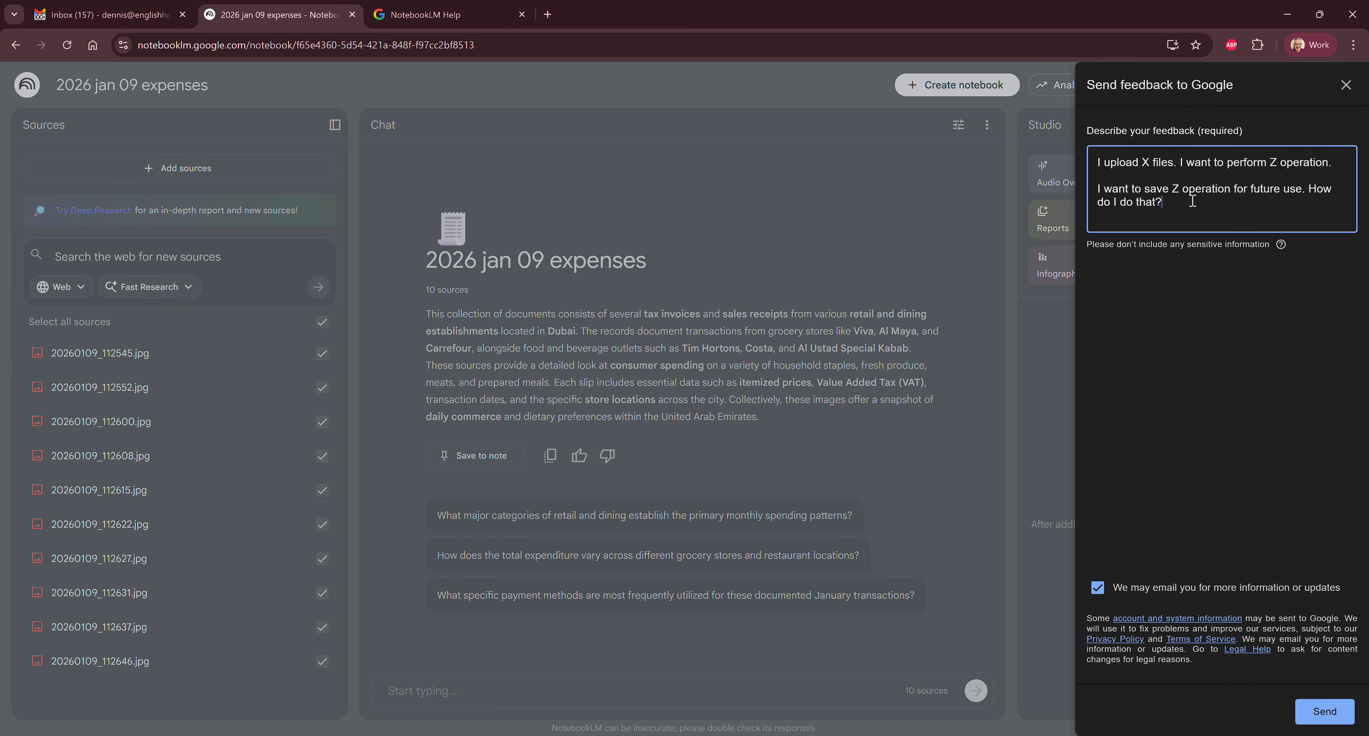
left_click(1308, 702)
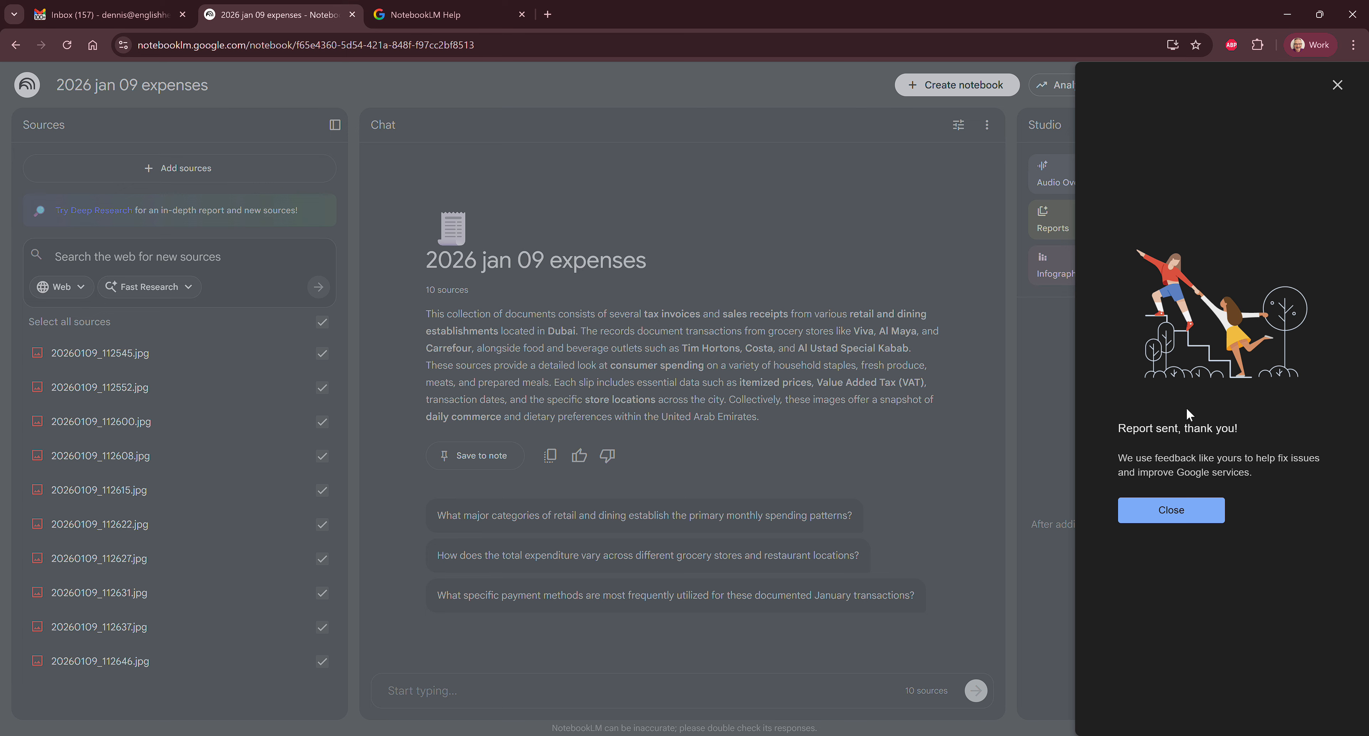
left_click(1178, 509)
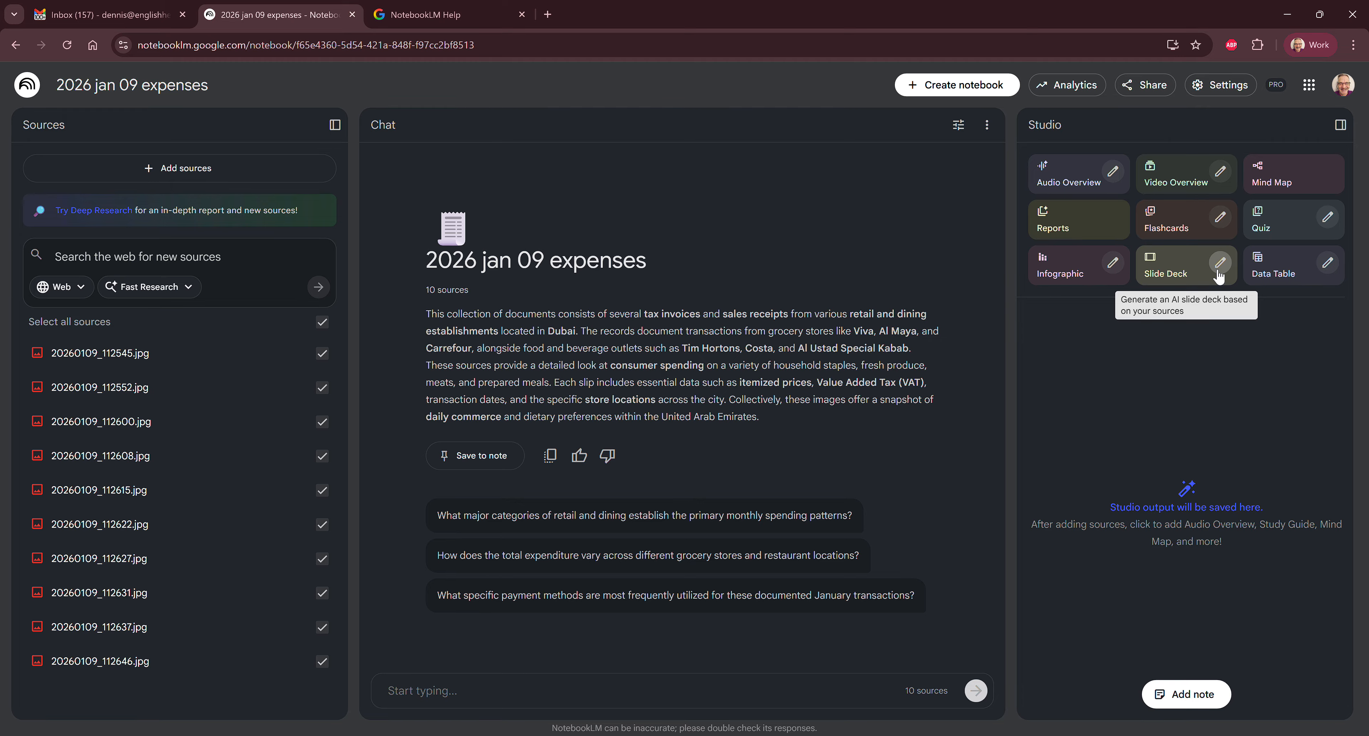
Step: Start a custom data table and enter the headers currency, amount, debit/credit, category, description and date in its description
left_click(1327, 263)
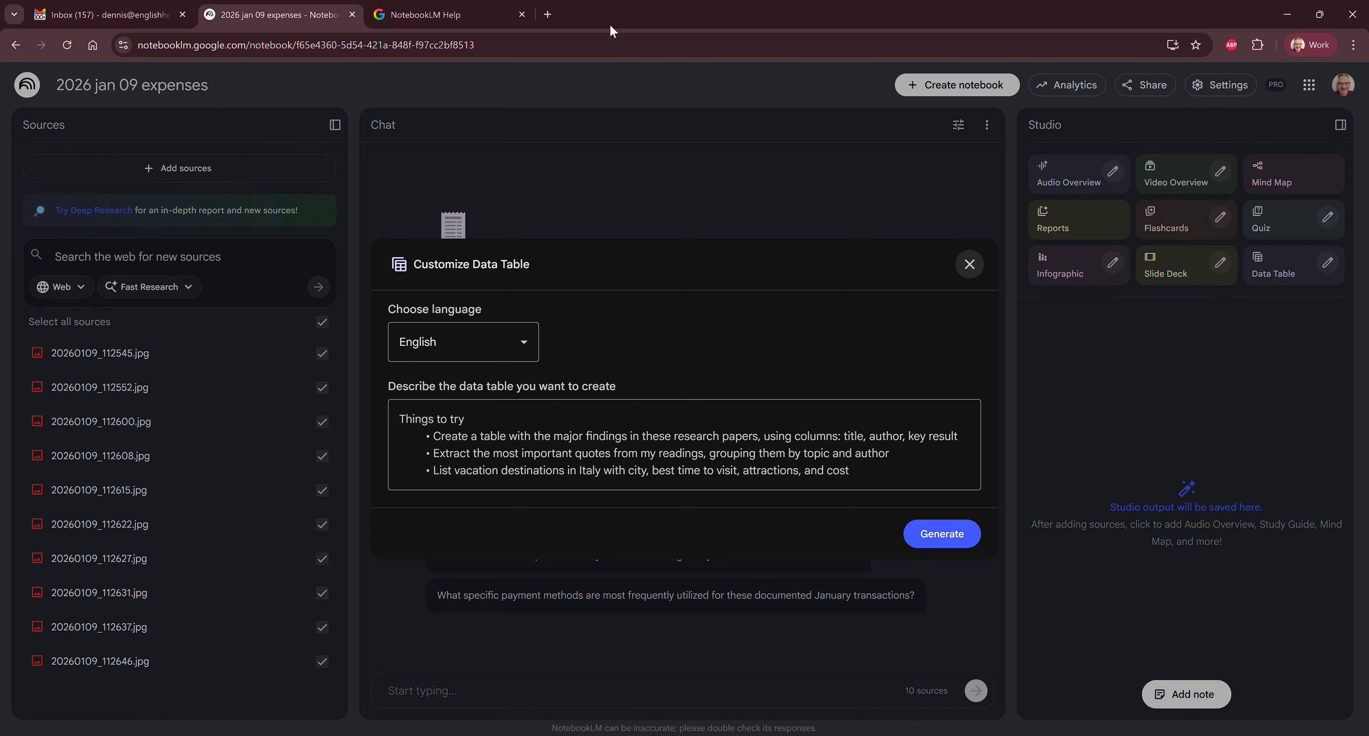
left_click(875, 472)
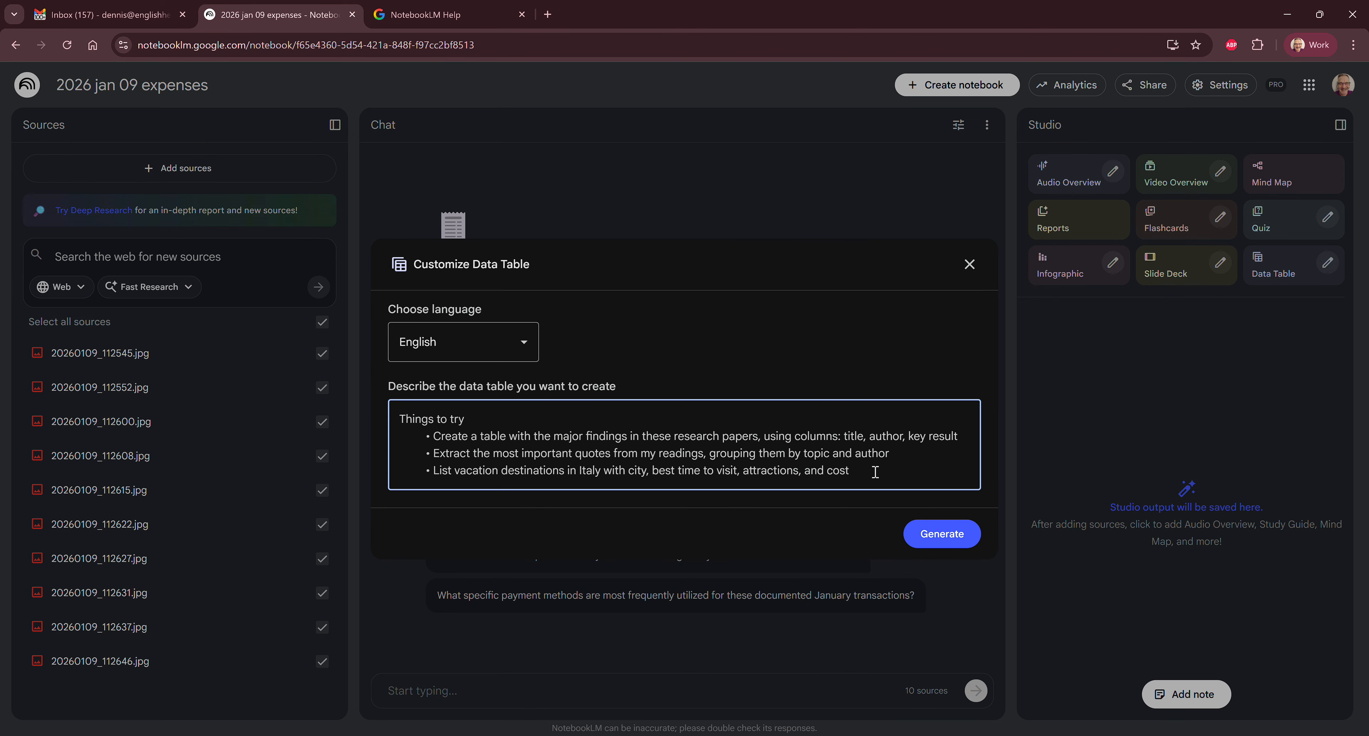
type("currency\tamount\tdebit/credit\tcategory\tdescription\tdate")
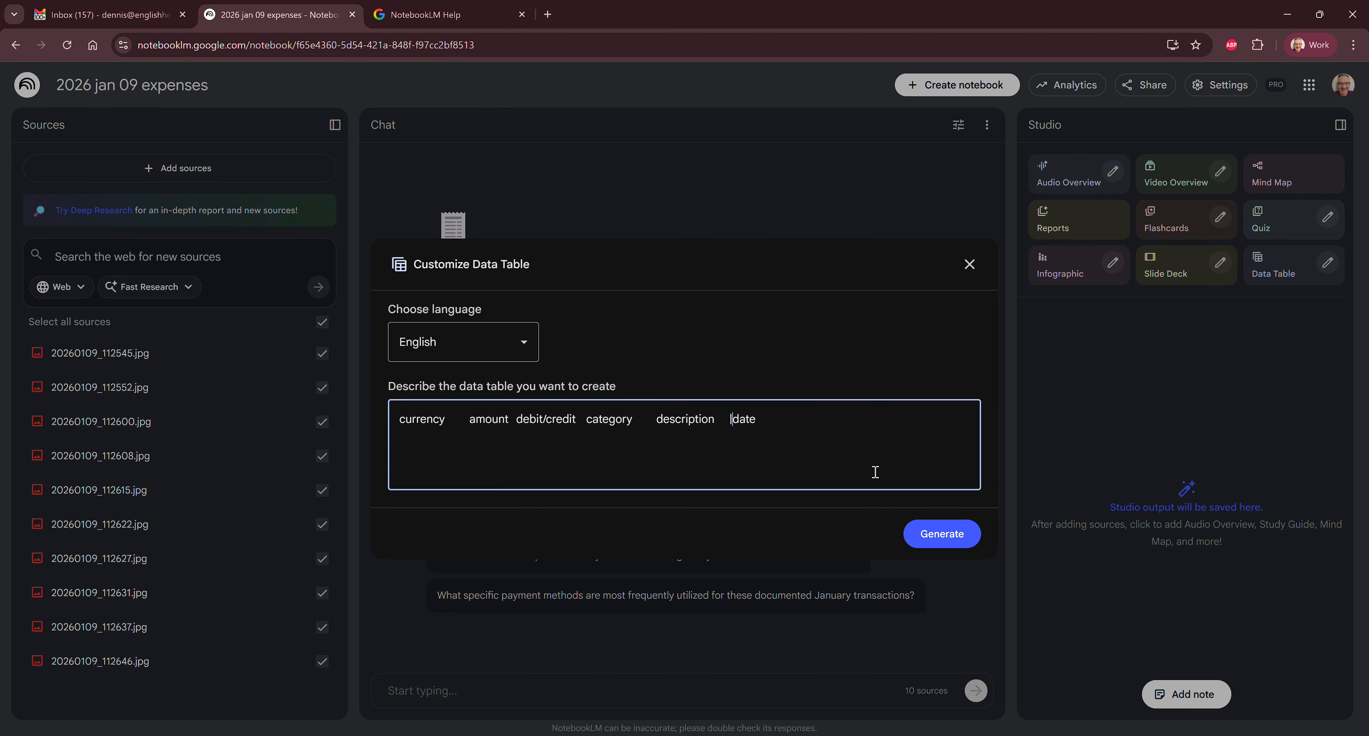
Step: Separate all the column headers in the data table description with "|" characters
type("| ")
type("|")
key("shift+Left")
key("ctrl+c")
key("Left")
key("Left")
key("Right")
key("ctrl+v")
key("ctrl+Left")
key("ctrl+Left")
key("ctrl+Left")
key("ctrl+Left")
key("ctrl+v")
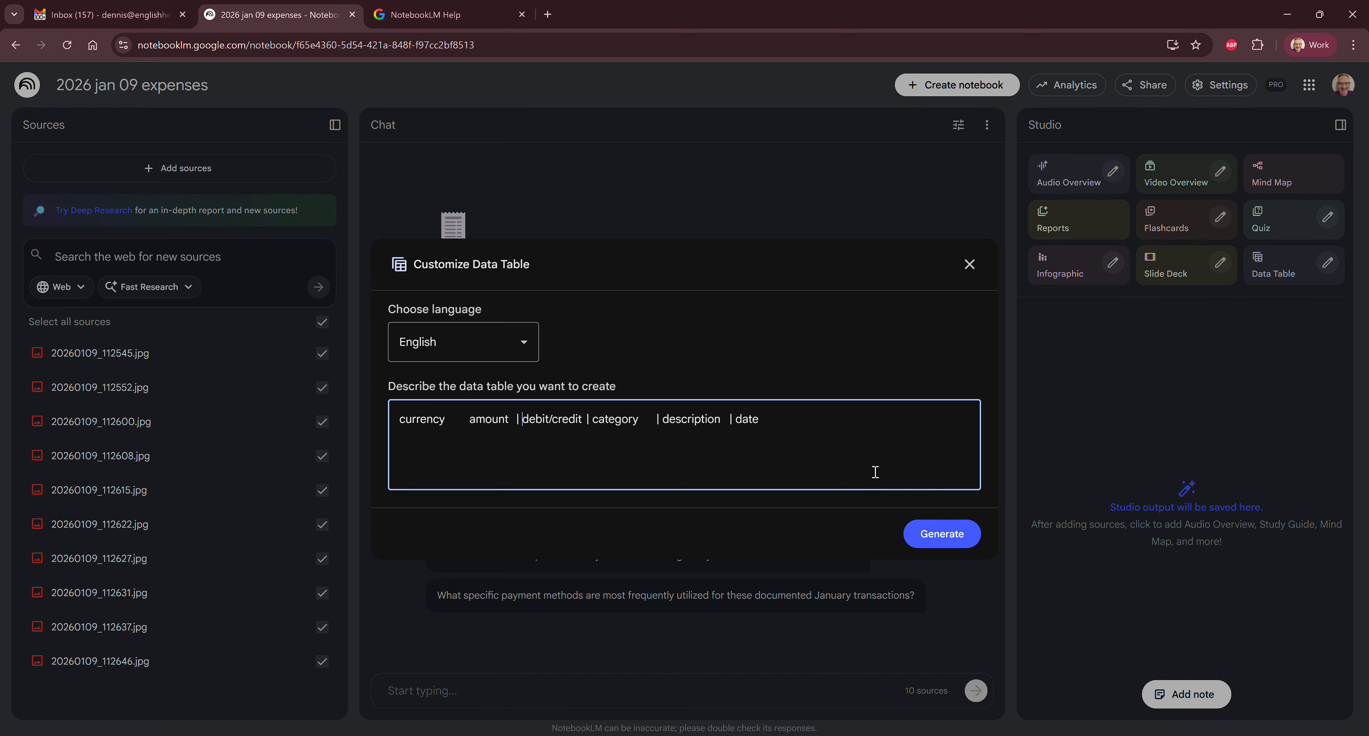
key("ctrl+Left")
key("ctrl+Left")
key("ctrl+v")
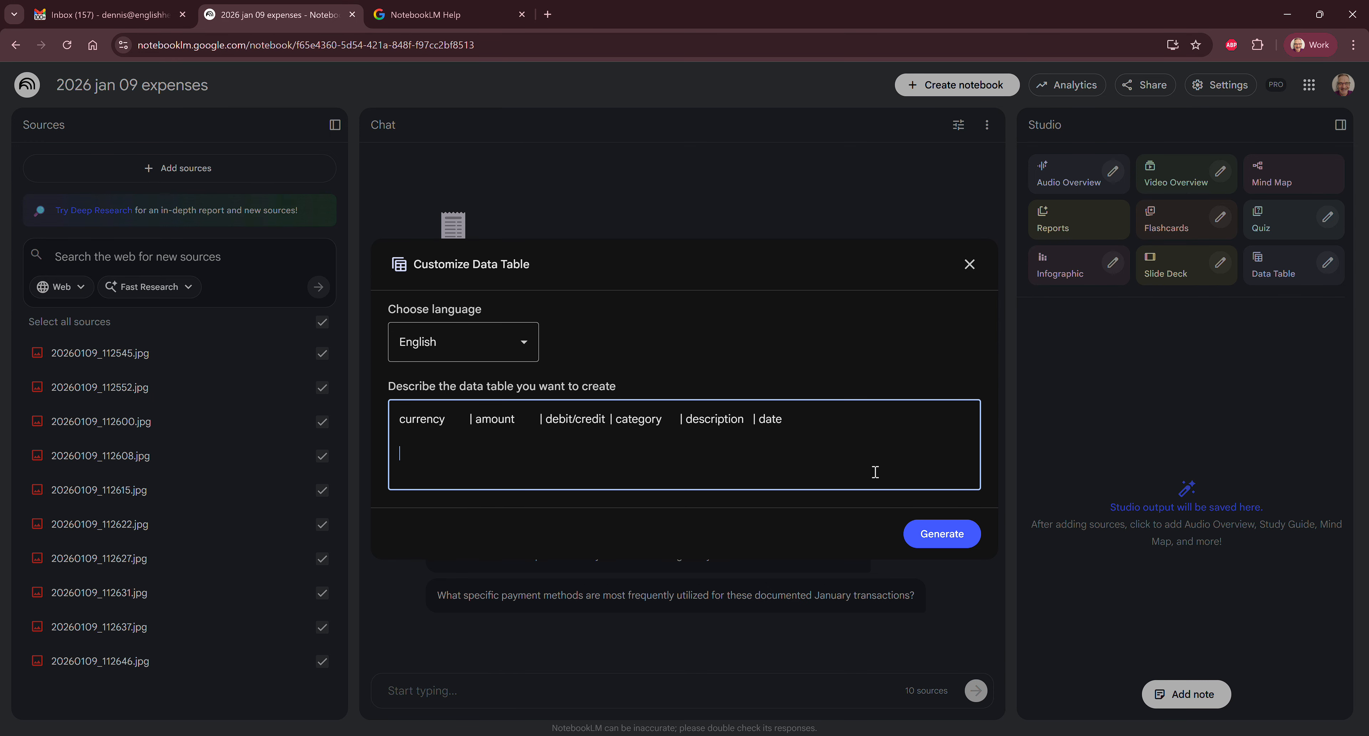
Step: Add the instructions "Extract data from the images." and "Arrange by the header structure." on separate lines below the headers
type("Extract data from the images.")
key("Return")
type("Arrage")
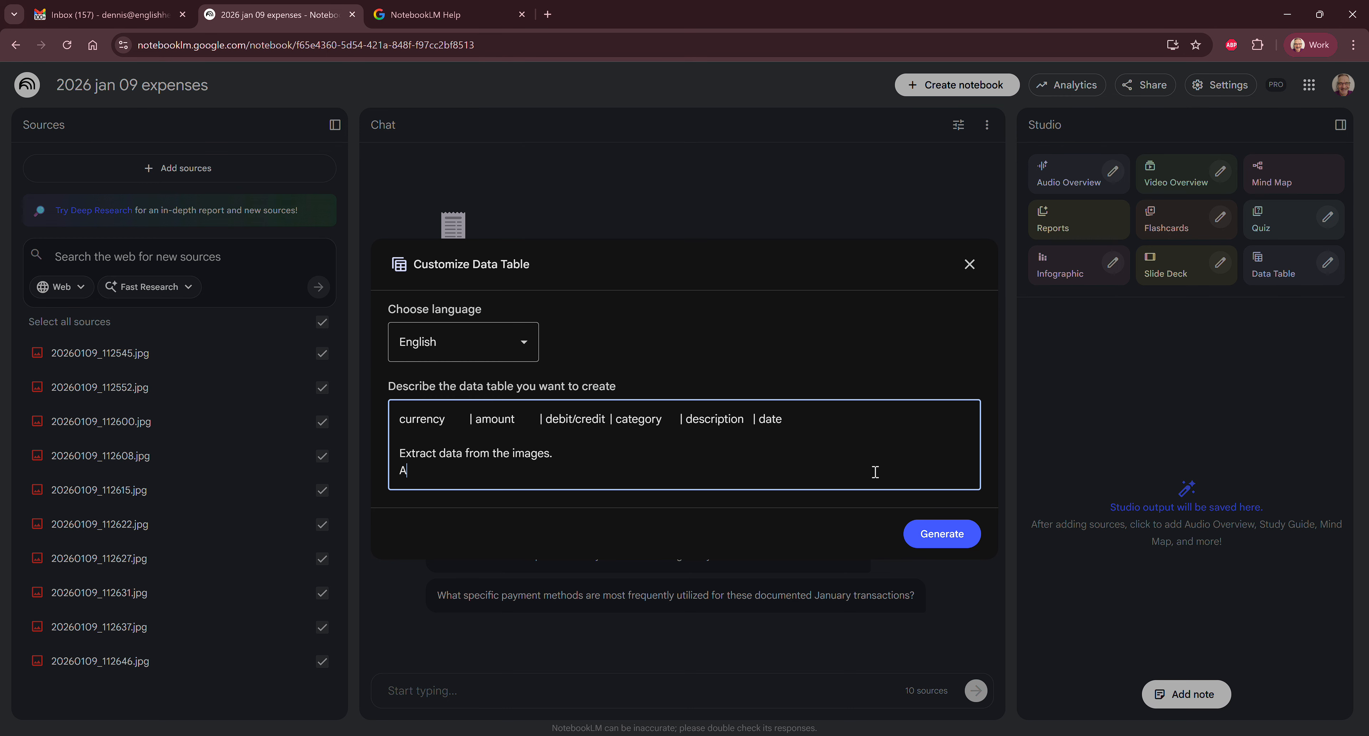
key("BackSpace")
key("BackSpace")
type("nge by ")
type("the ea")
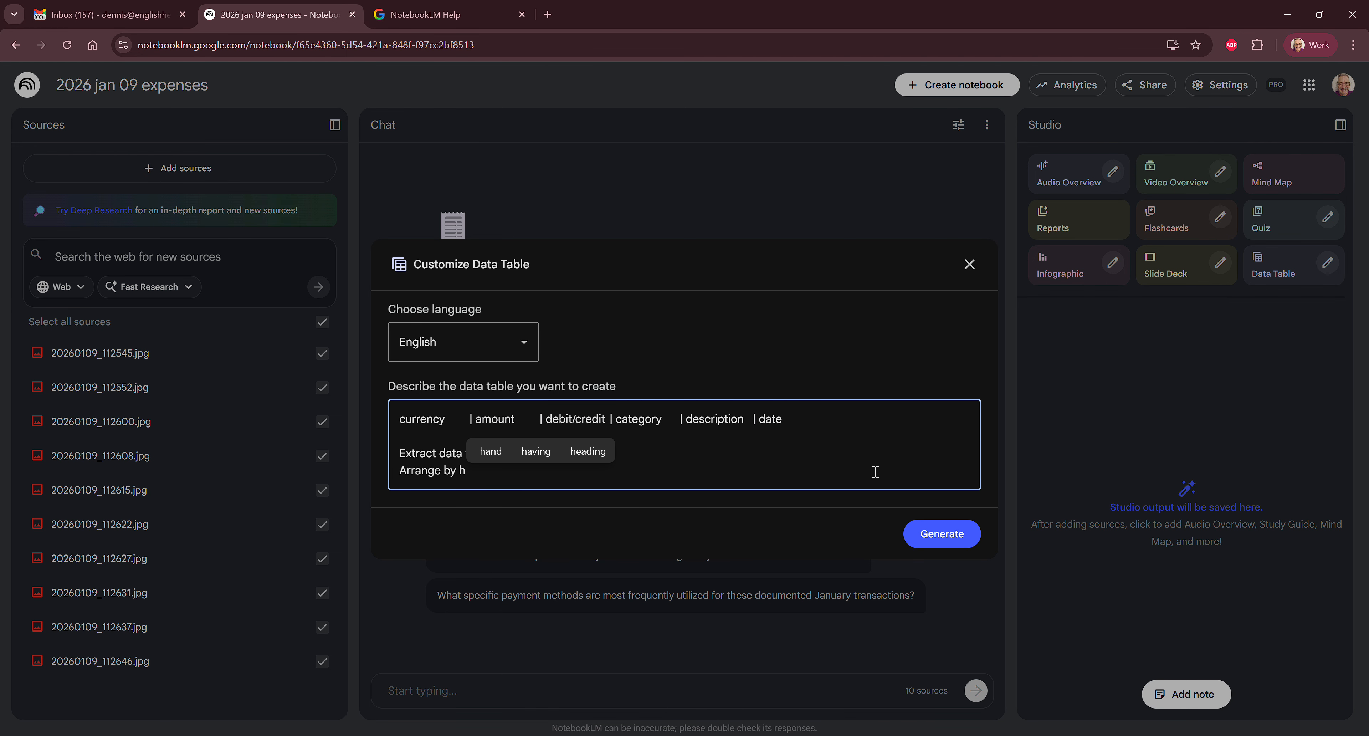
key("BackSpace")
key("BackSpace")
type("hea")
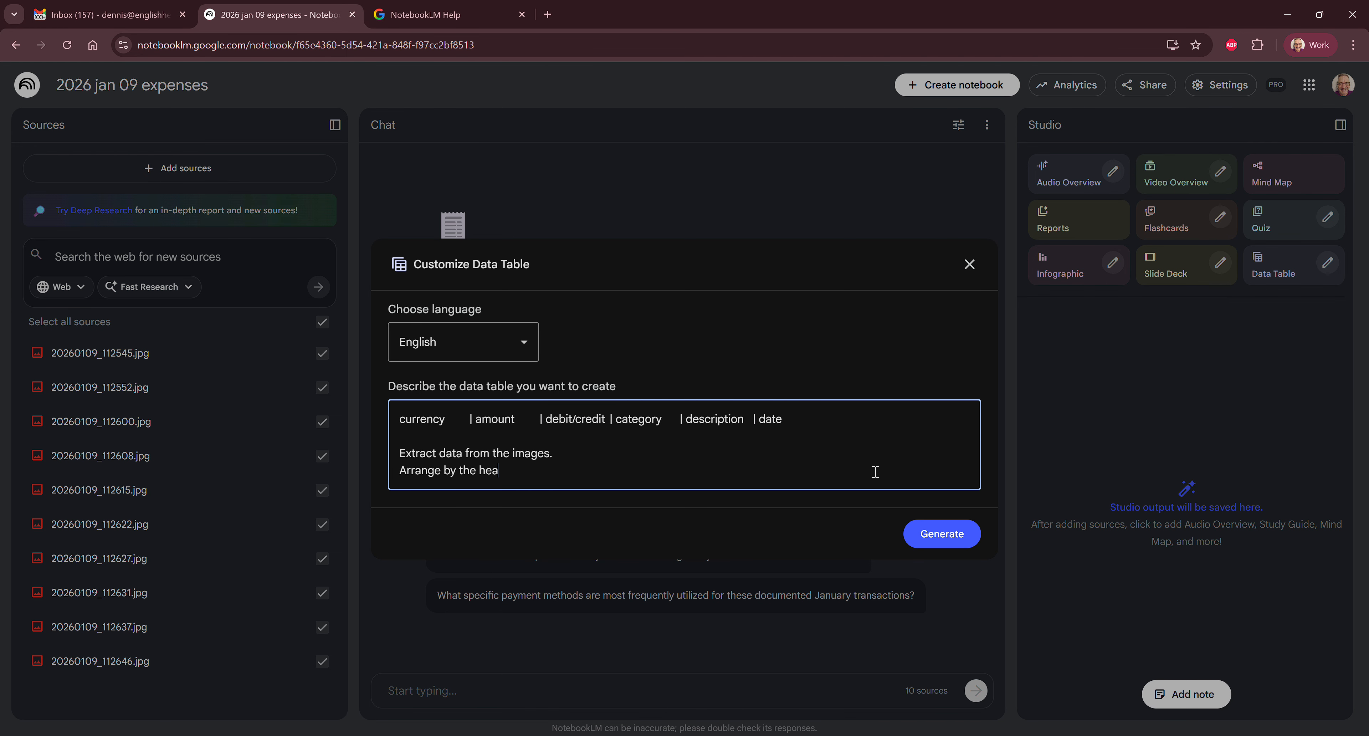
type("der structure.")
Step: Copy the header row and paste it below the "Arrange by the header structure." line
key("shift+End")
key("ctrl+c")
key("Down")
key("ctrl+v")
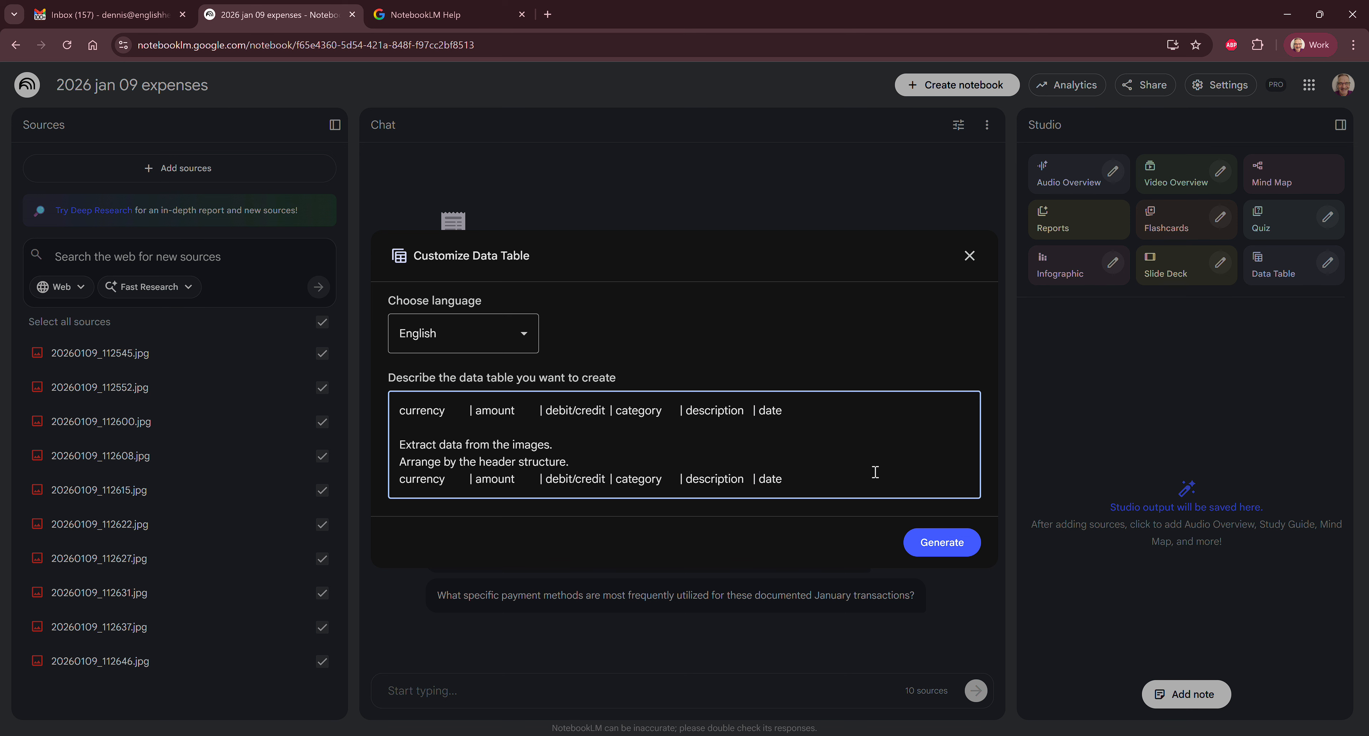
Step: Add the instruction "output as a google sheet" after a blank line at the end of the description
key("Return")
key("Return")
type("p")
key("BackSpace")
type("output a")
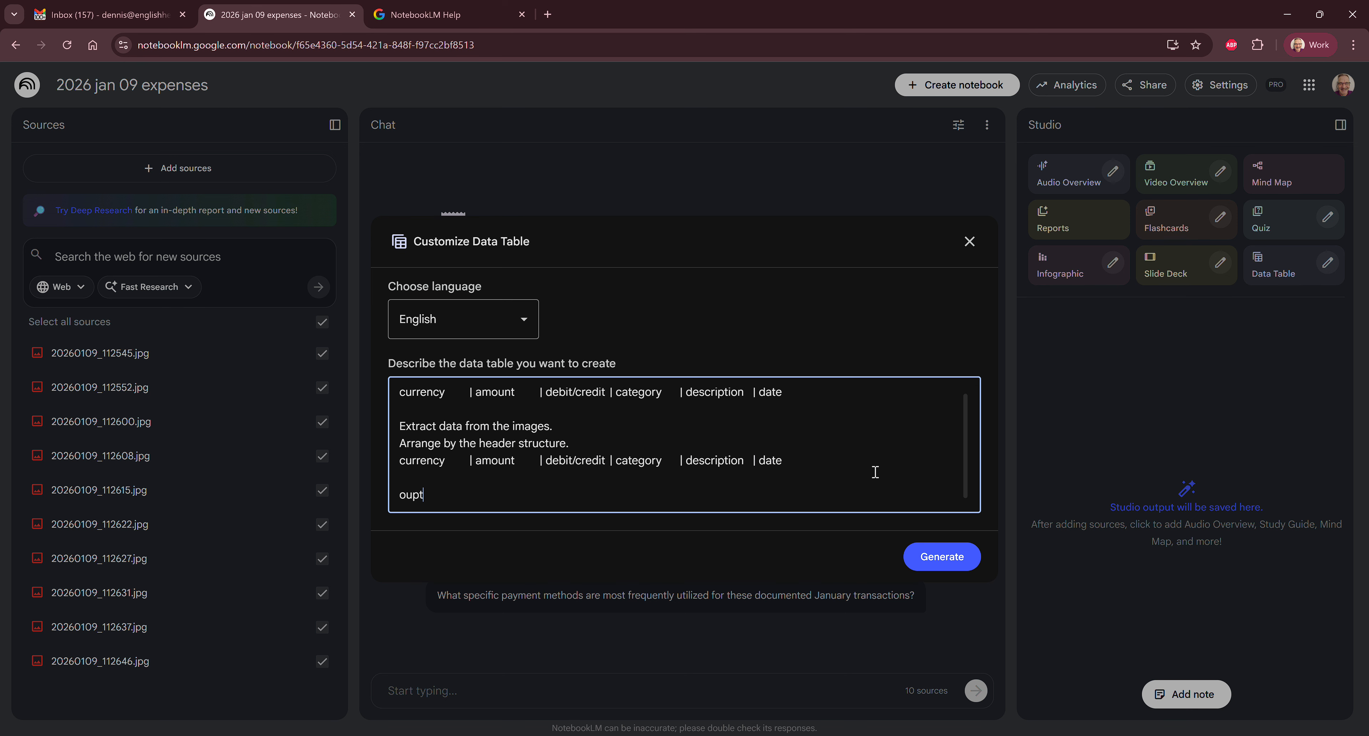
type("s ")
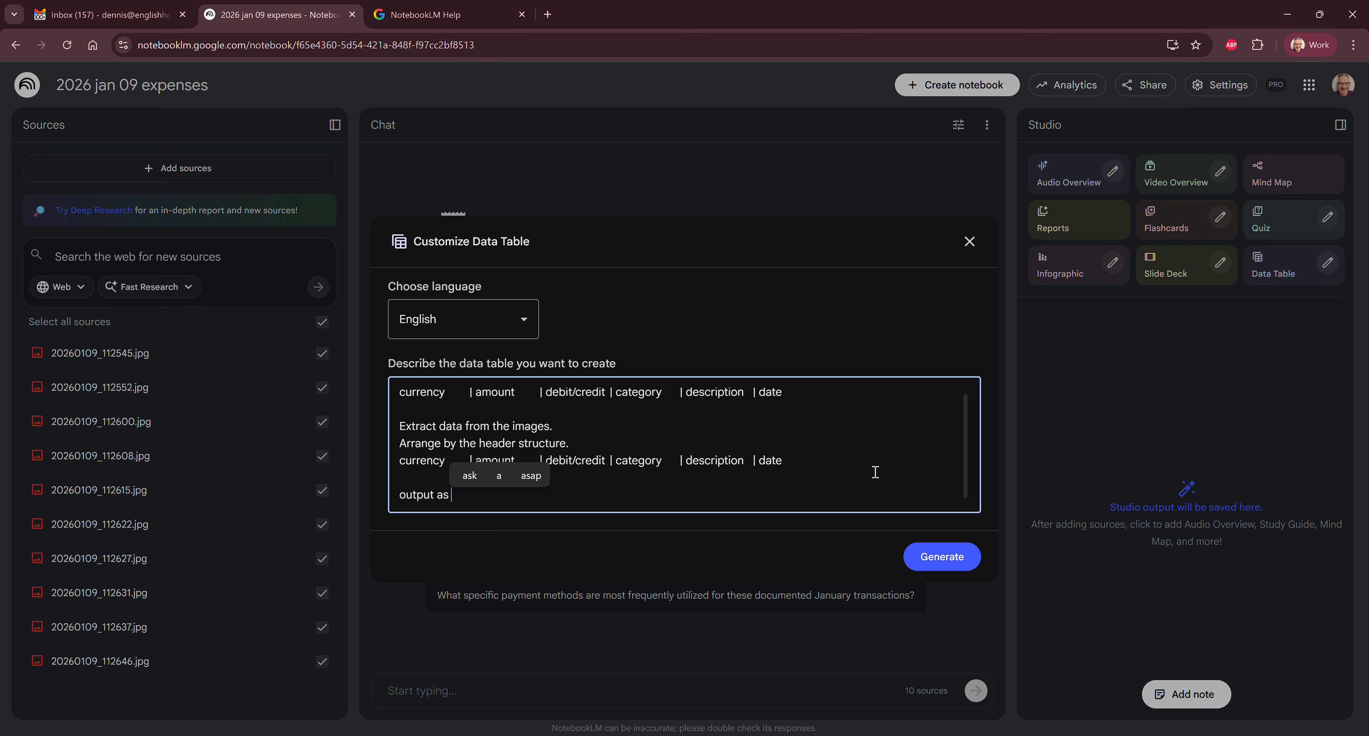
type("a google sheet")
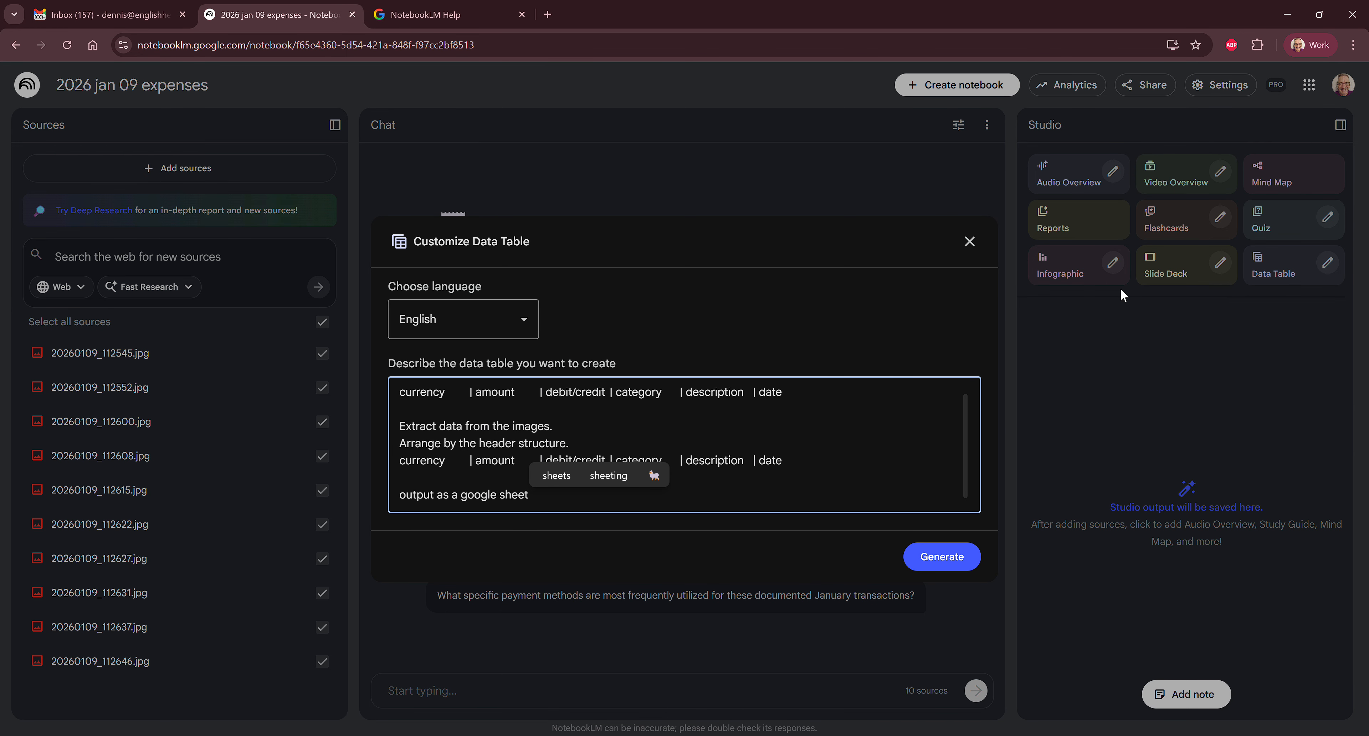
Step: Check the complete data table prompt and generate the table from it
left_click(641, 502)
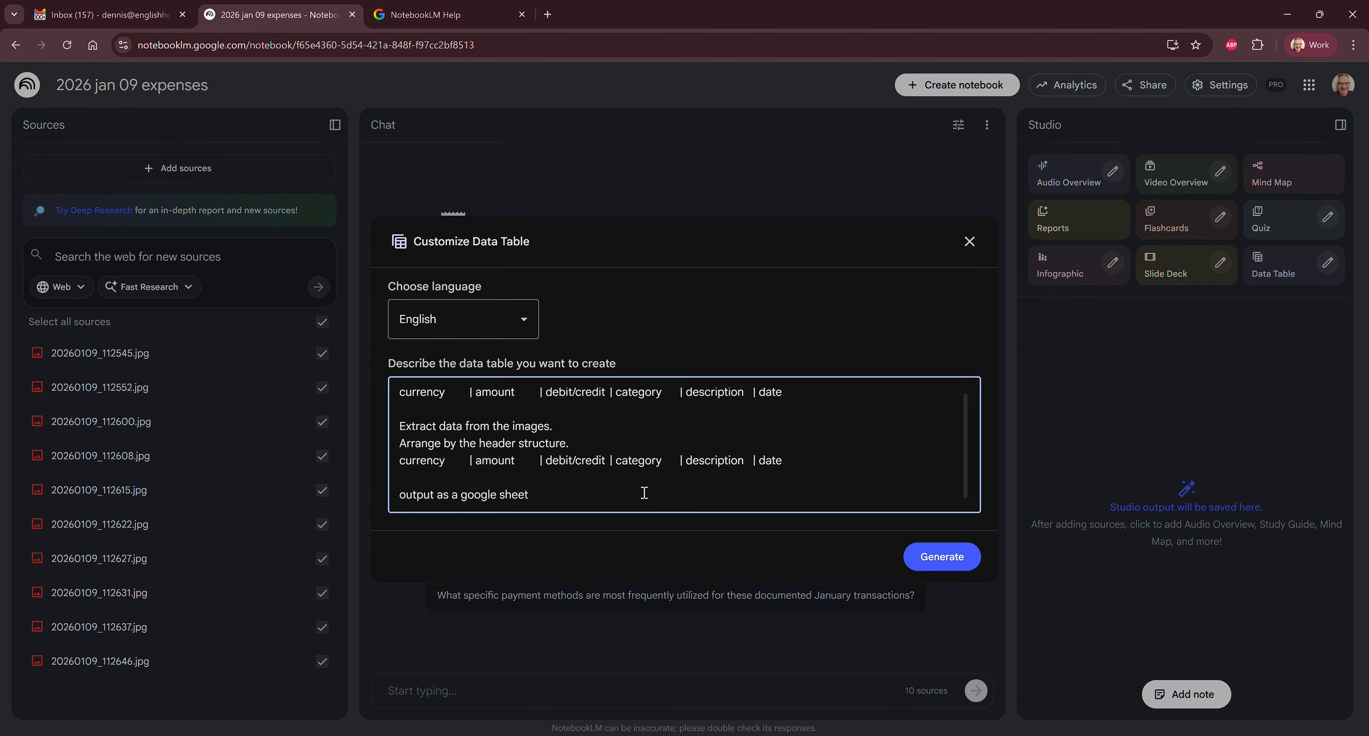
left_click_drag(541, 496, 401, 398)
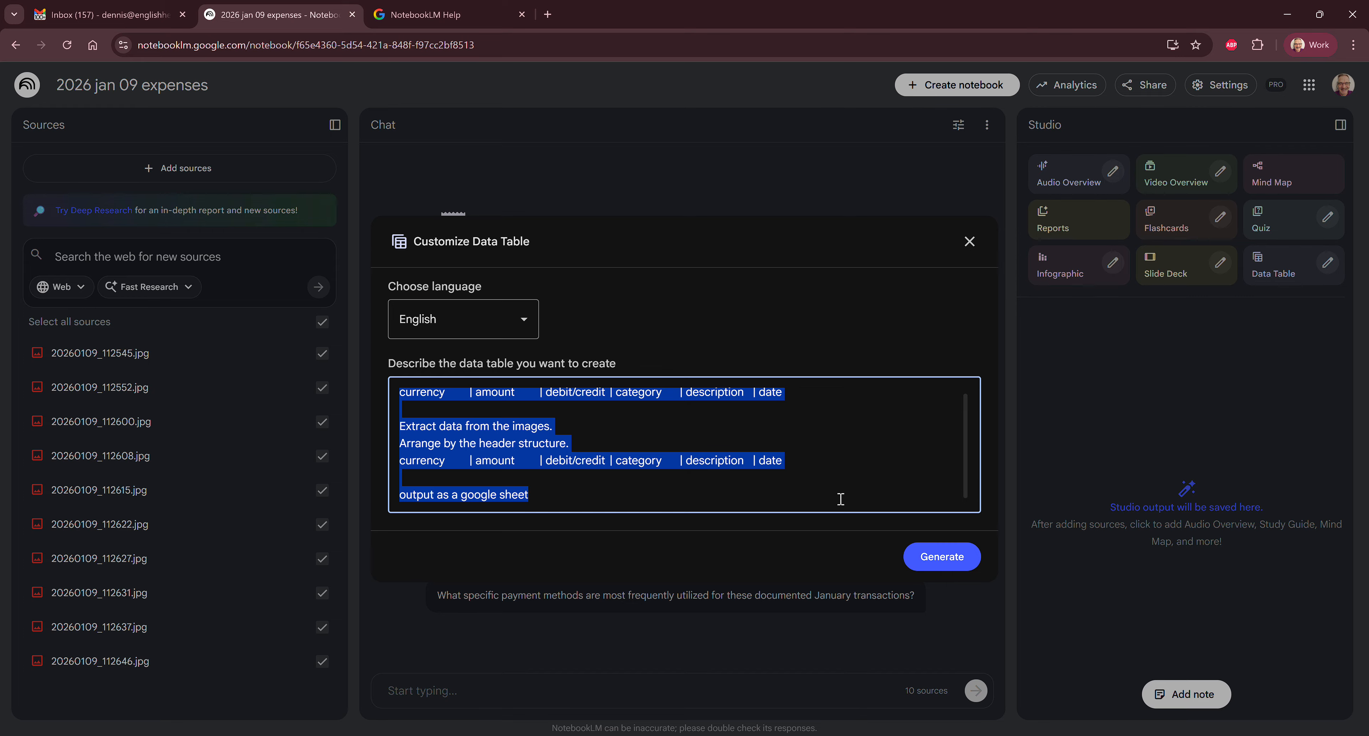
left_click(937, 560)
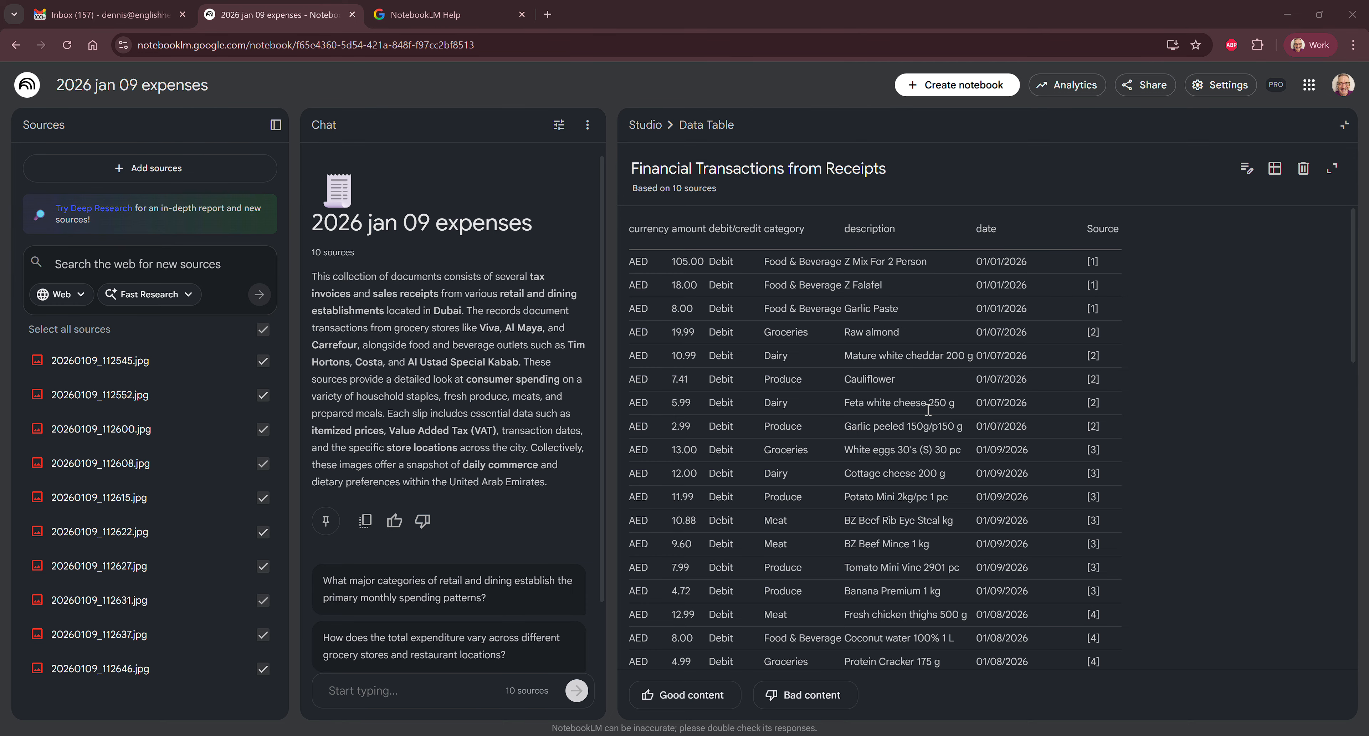
Step: Widen the chat area and examine the rows of the generated transactions table from start to end
left_click_drag(615, 434, 765, 430)
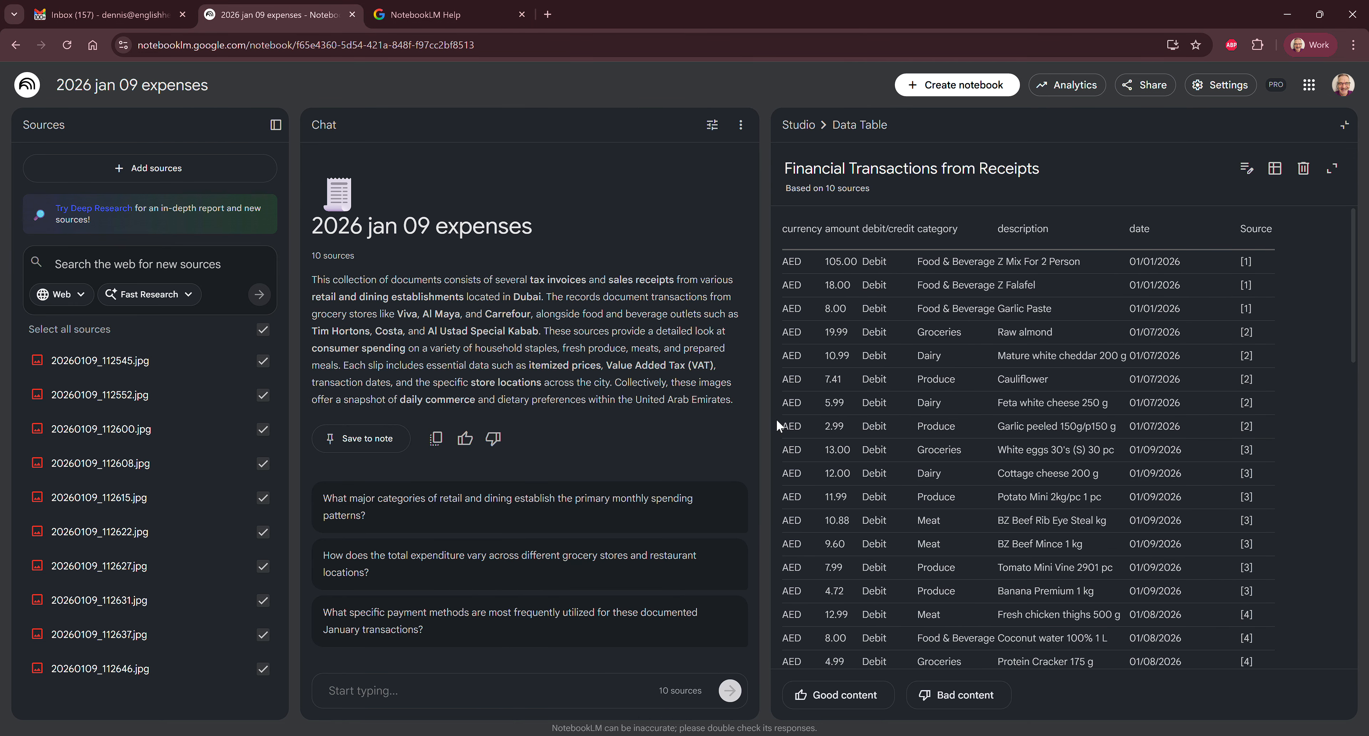
scroll(1090, 310, "down", 15)
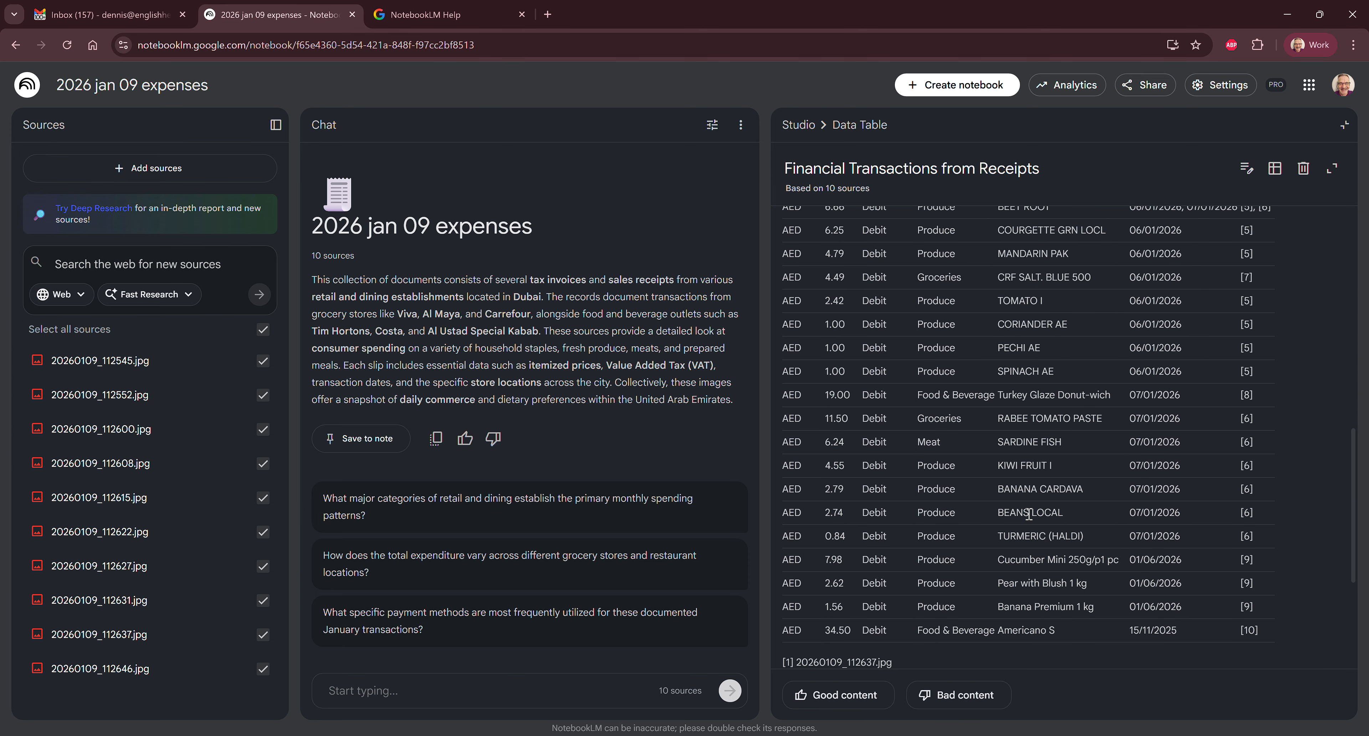
scroll(975, 418, "down", 3)
scroll(975, 418, "up", 5)
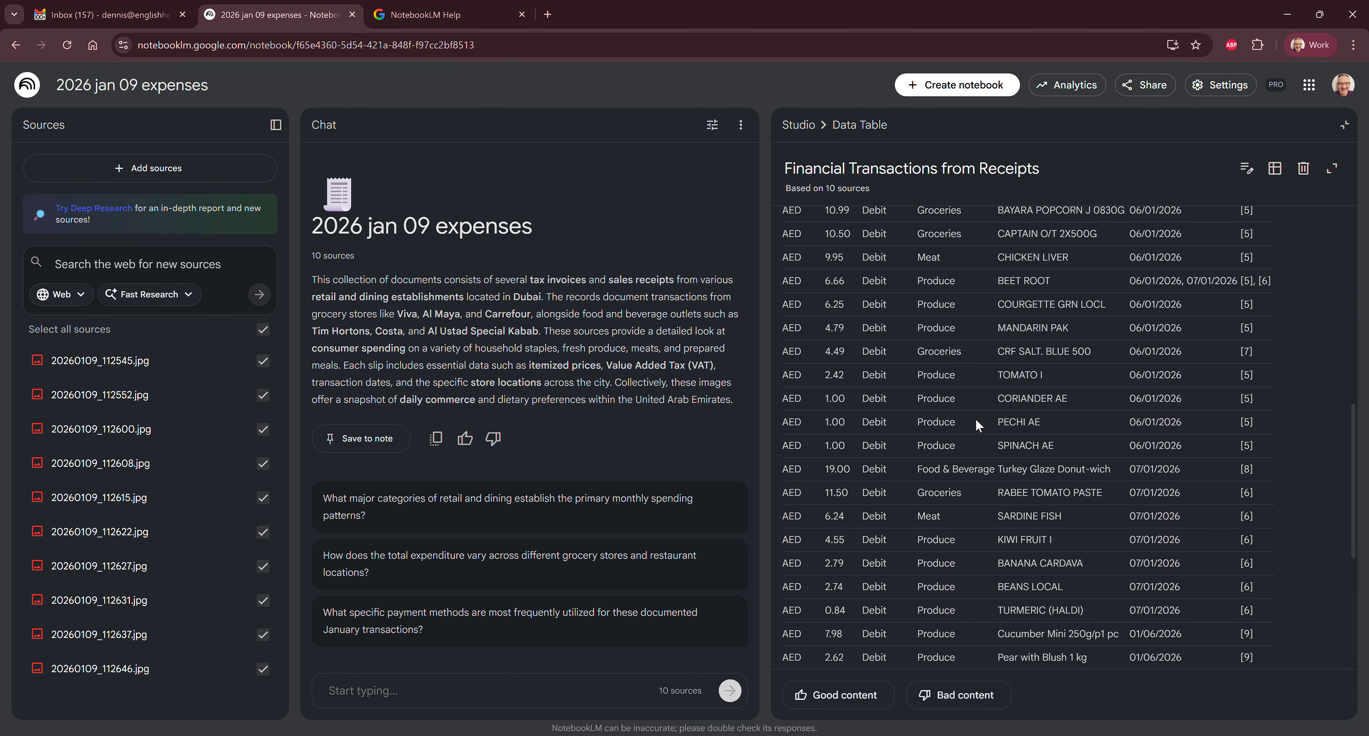
scroll(976, 424, "up", 3)
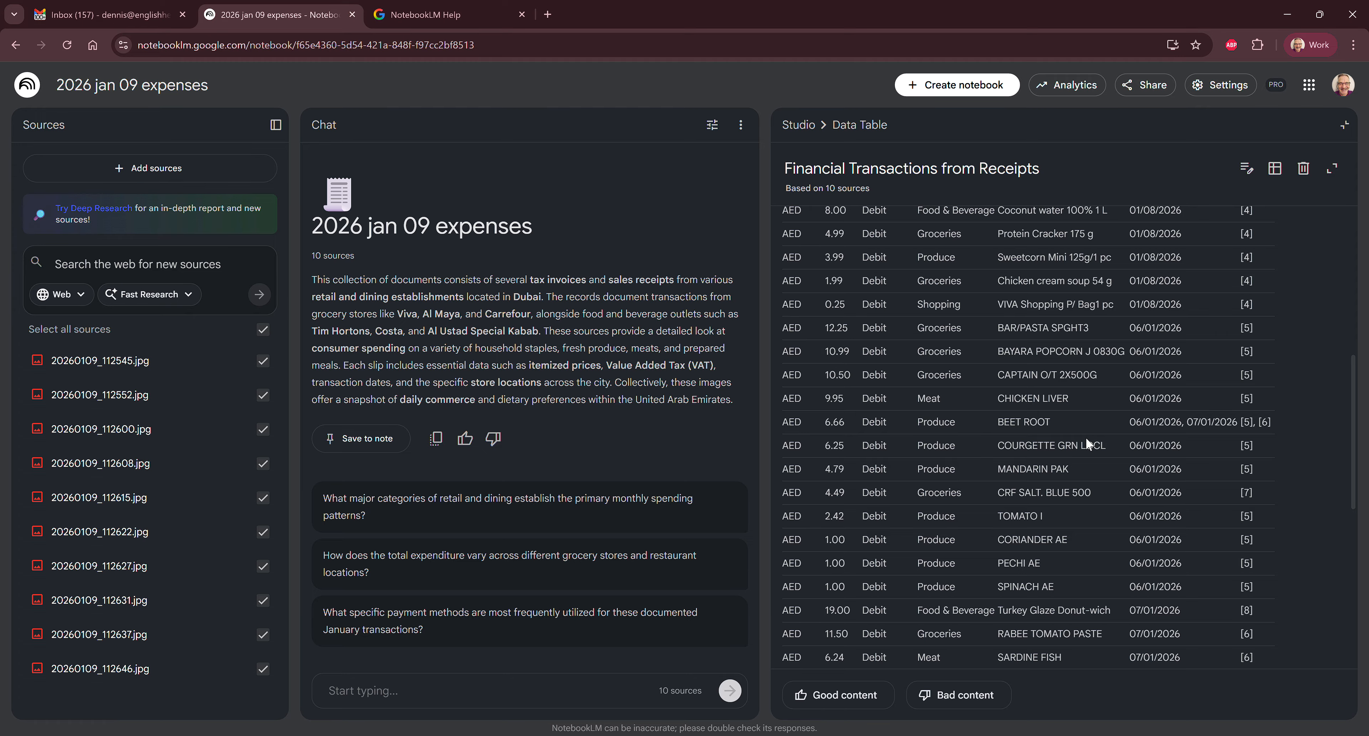
scroll(1086, 437, "up", 5)
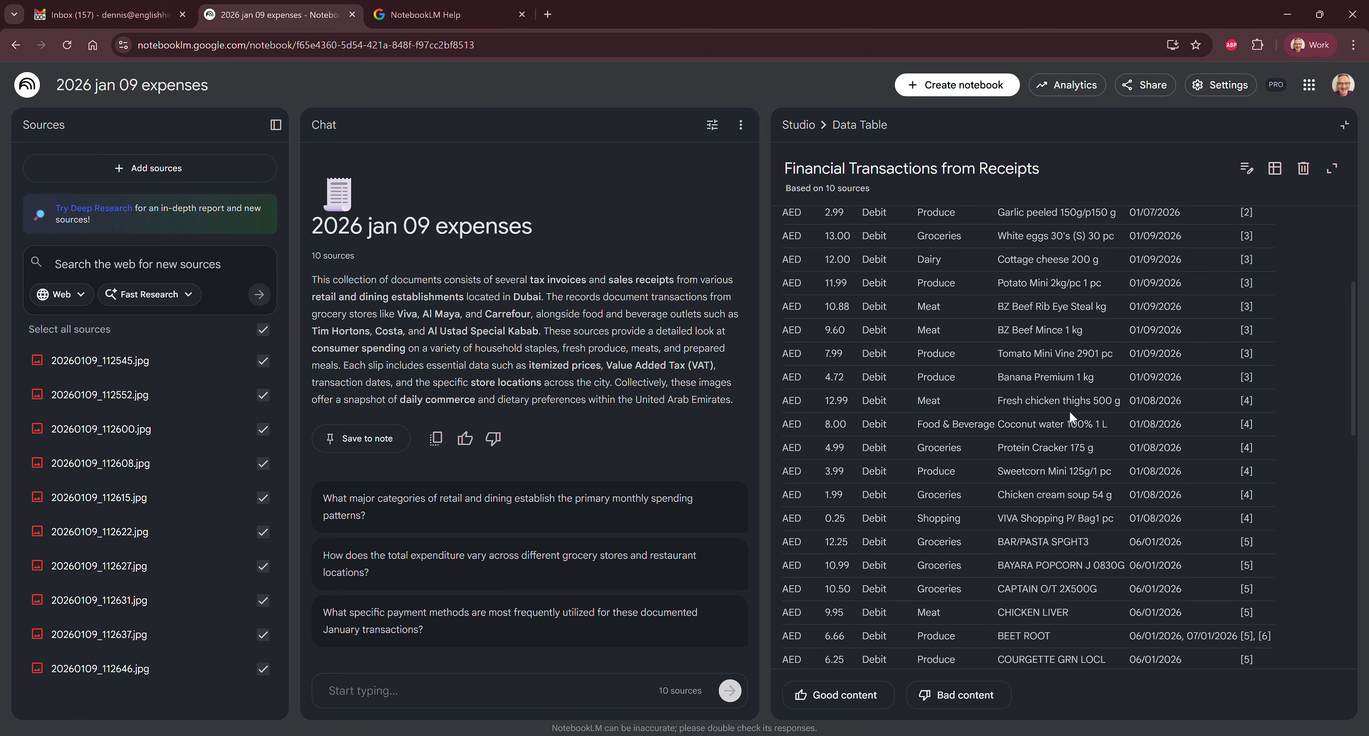
scroll(1212, 269, "up", 5)
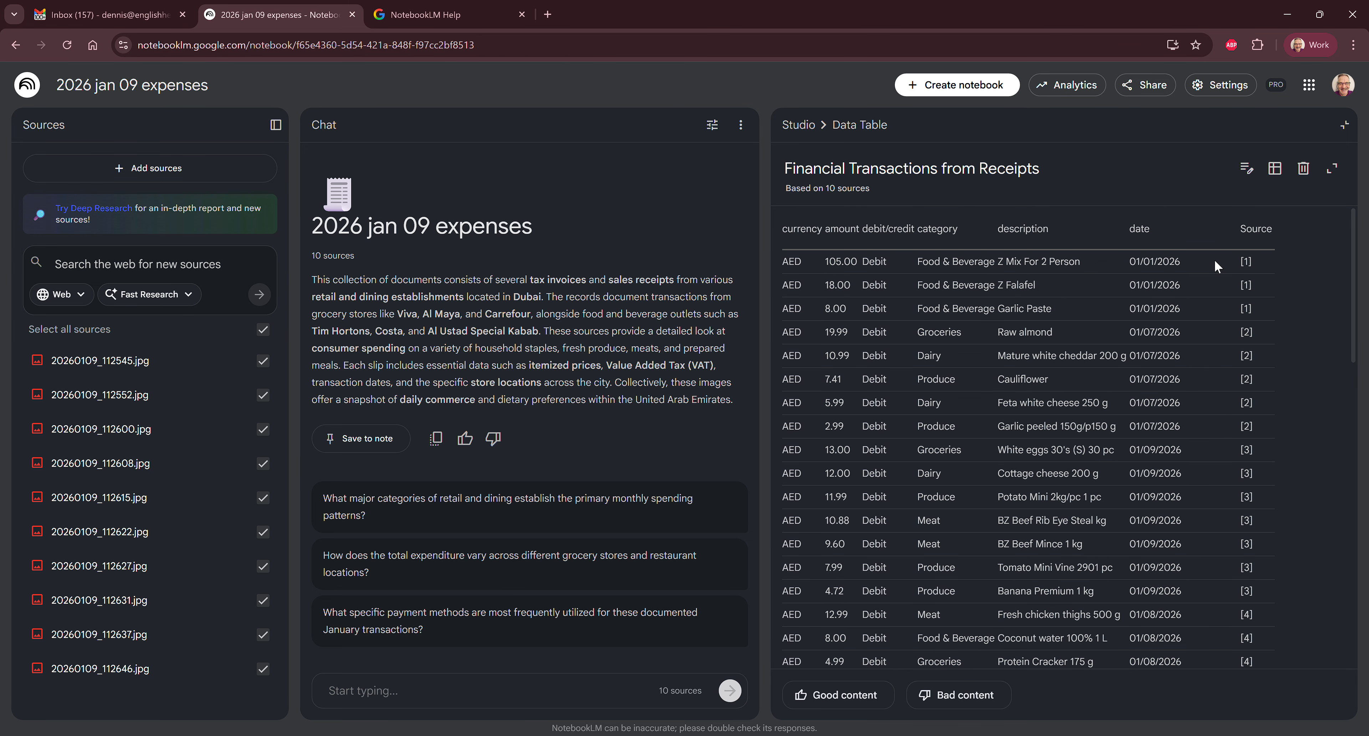
Step: View the custom prompt behind the open table, and return to the Studio overview
left_click(1243, 170)
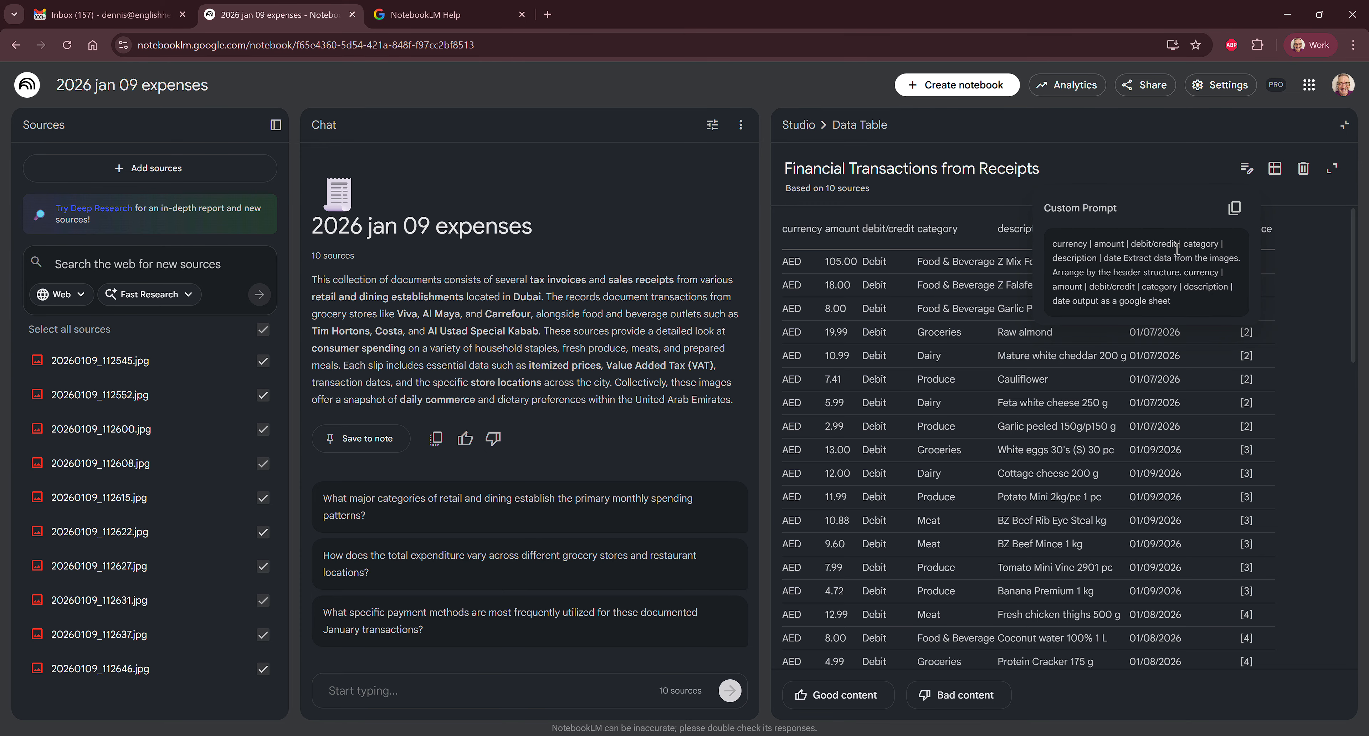
left_click(801, 128)
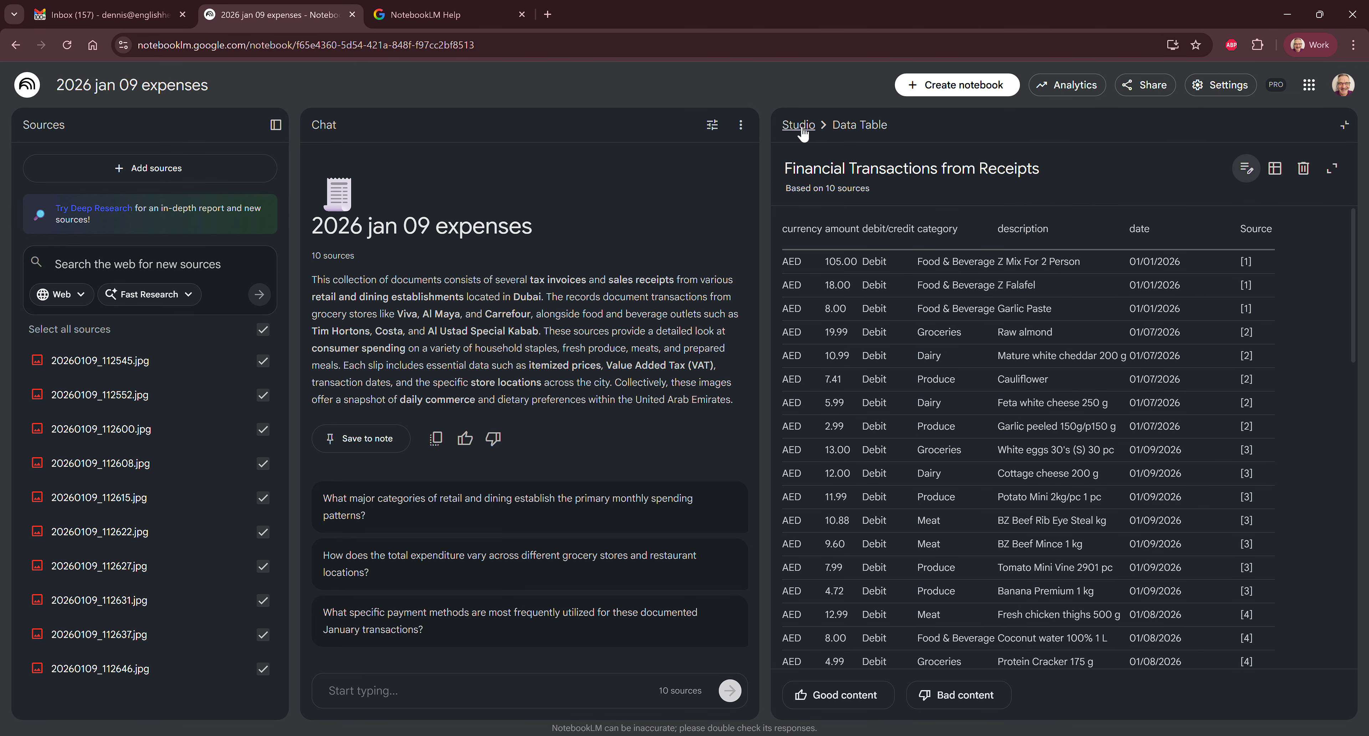
left_click(802, 130)
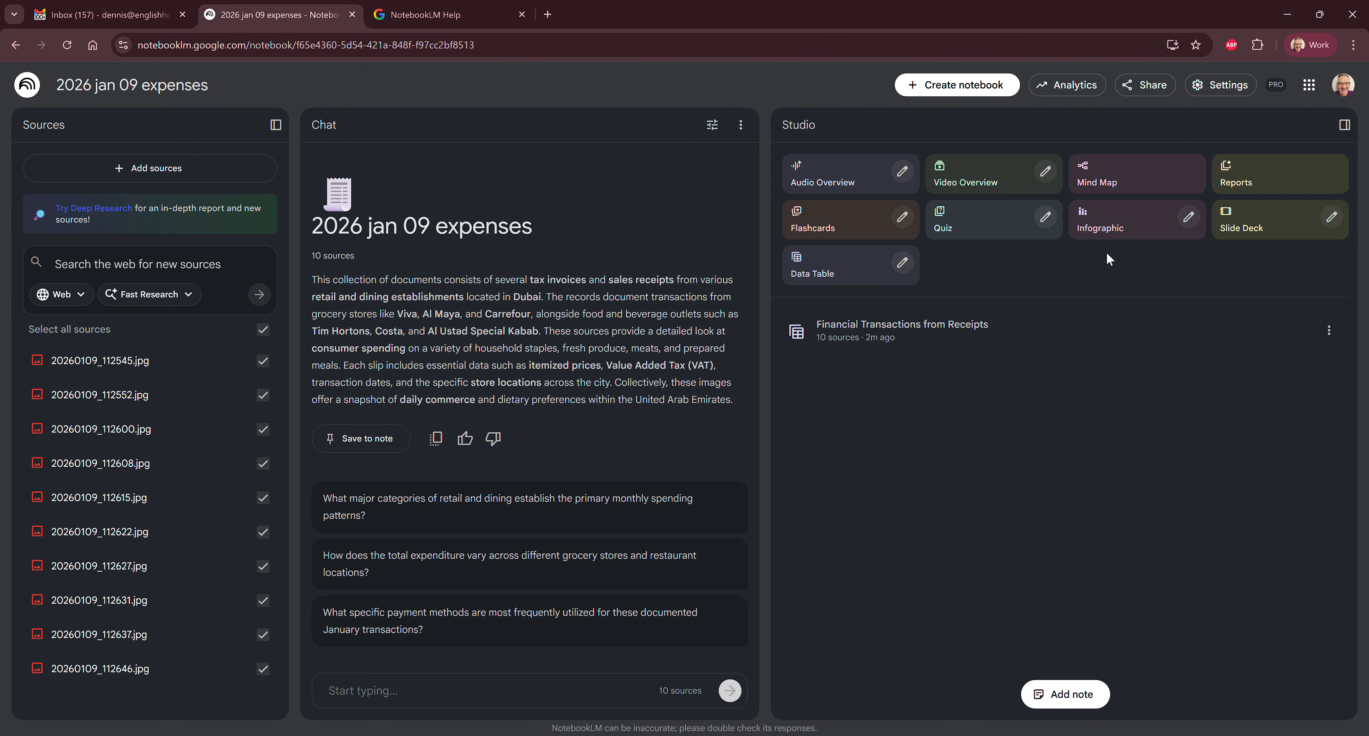
Step: Copy the full custom prompt of the Financial Transactions from Receipts table to the clipboard and close the prompt window
left_click(1328, 330)
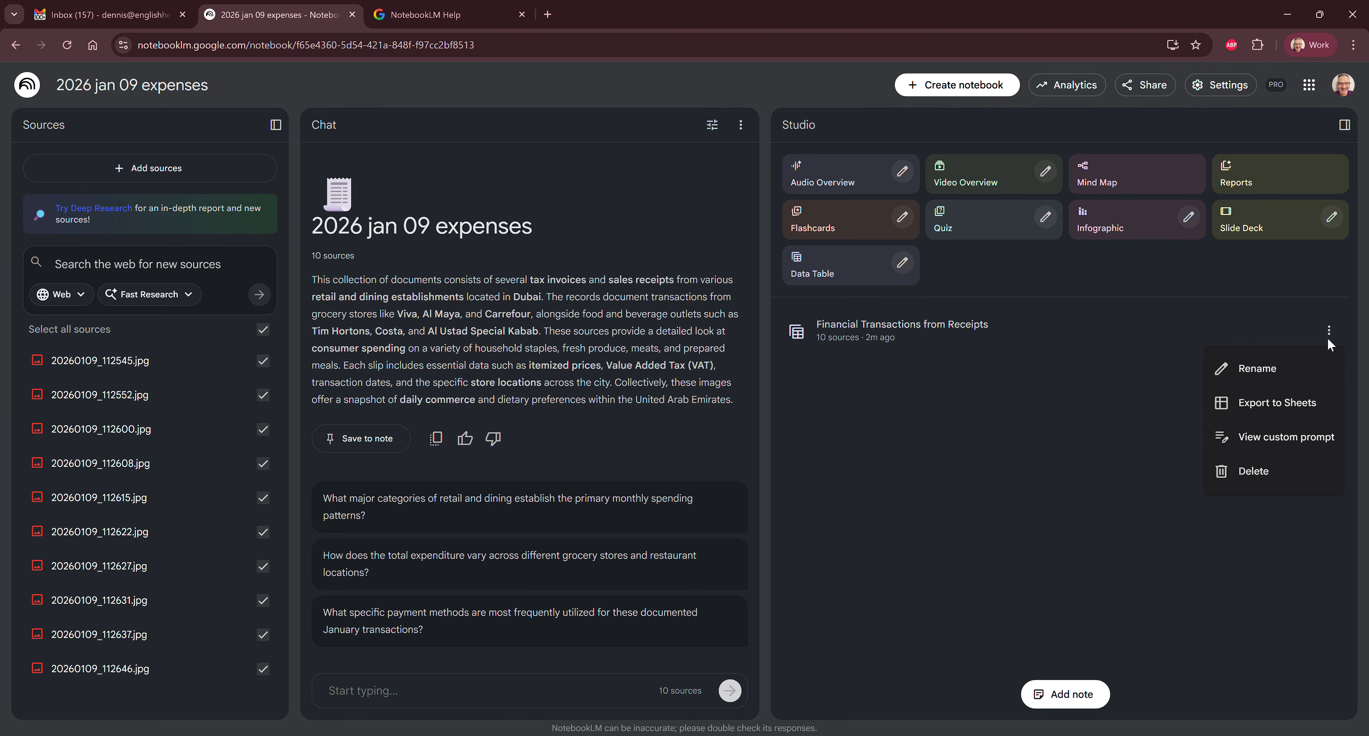
left_click(1282, 438)
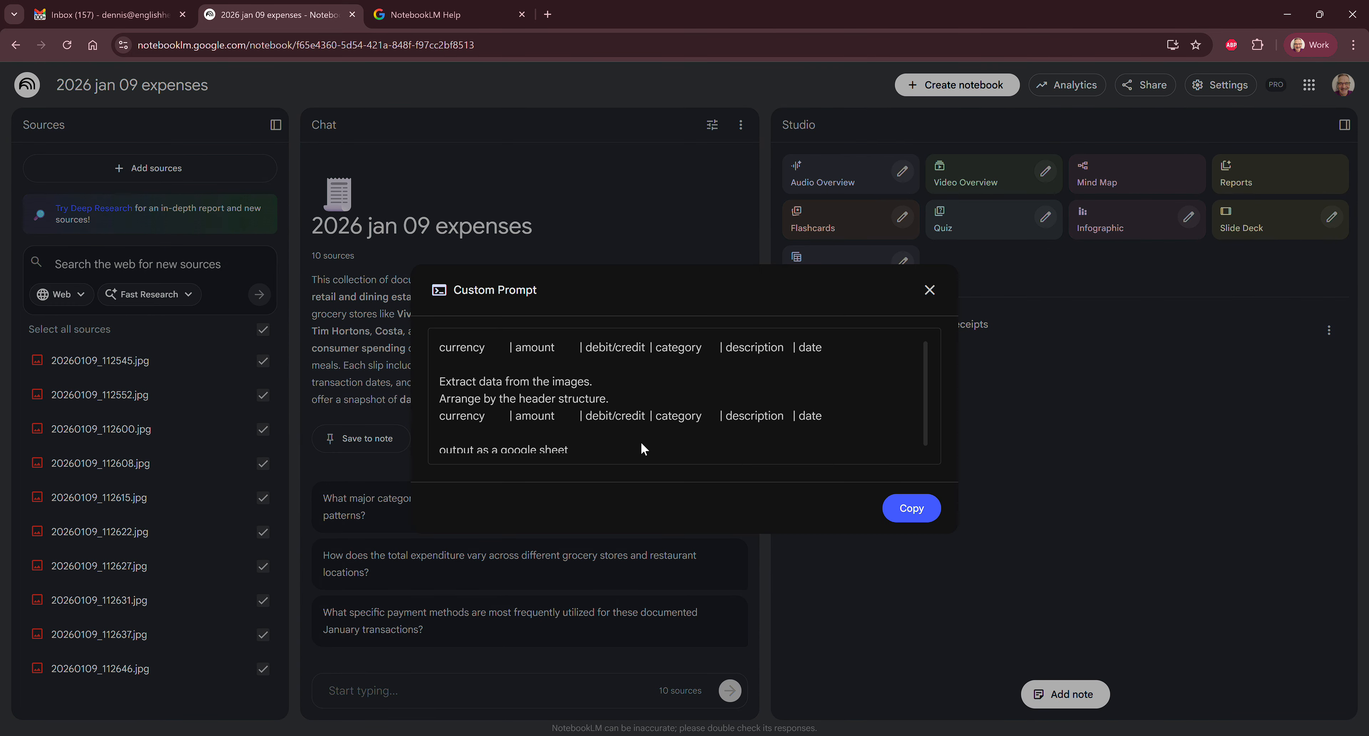
left_click_drag(641, 444, 434, 339)
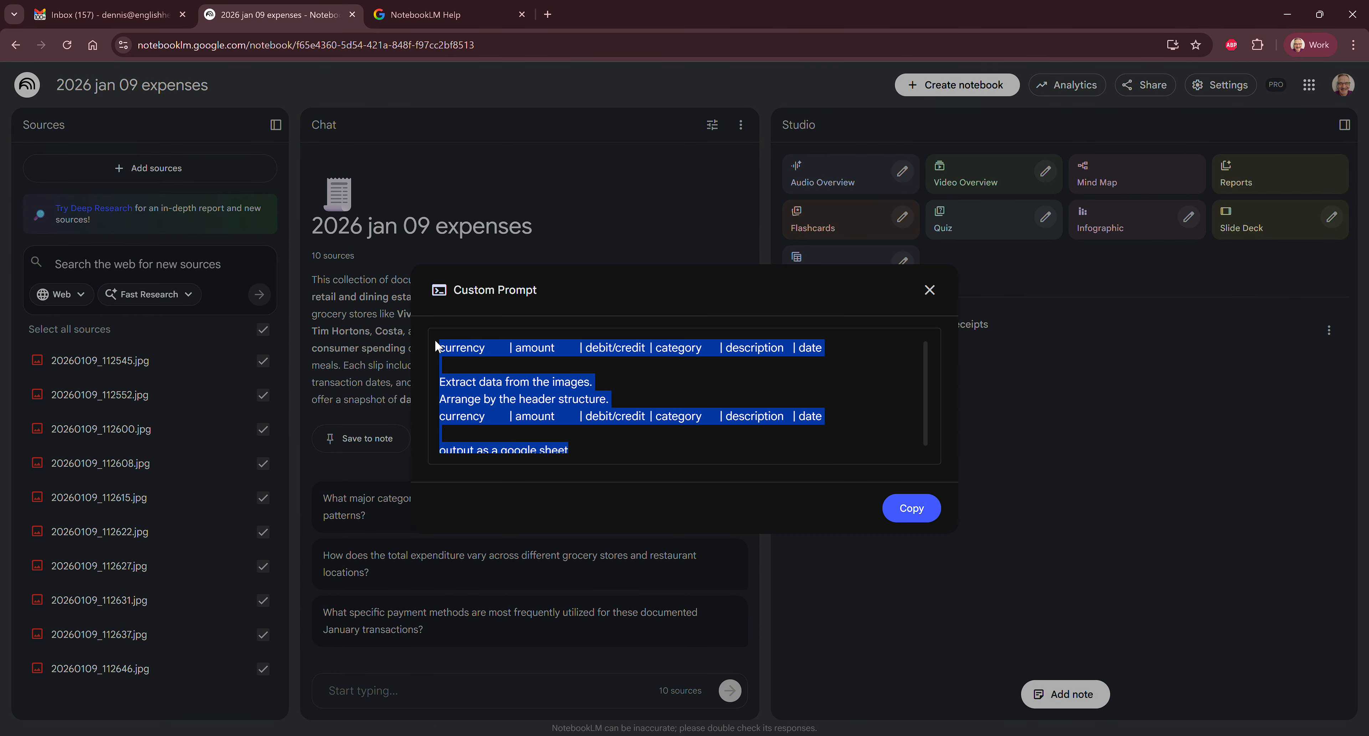
left_click(915, 518)
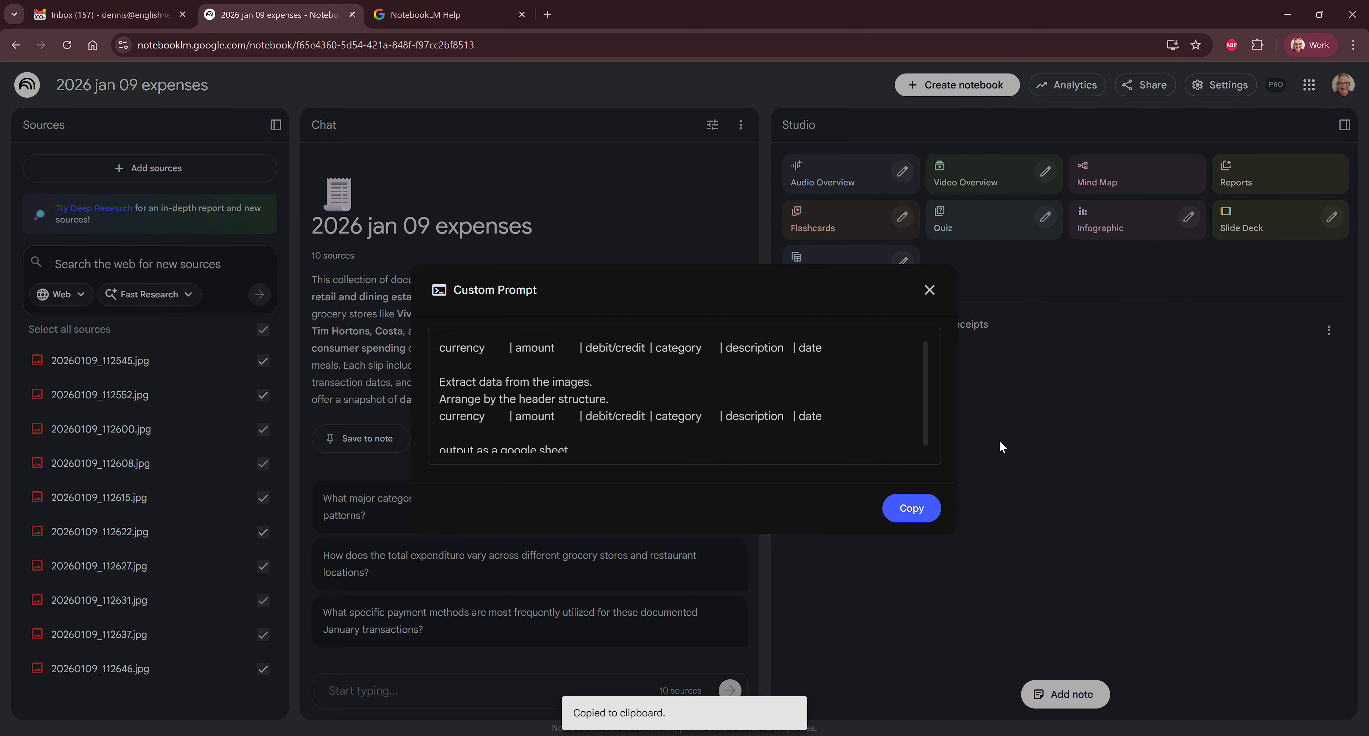
left_click(930, 291)
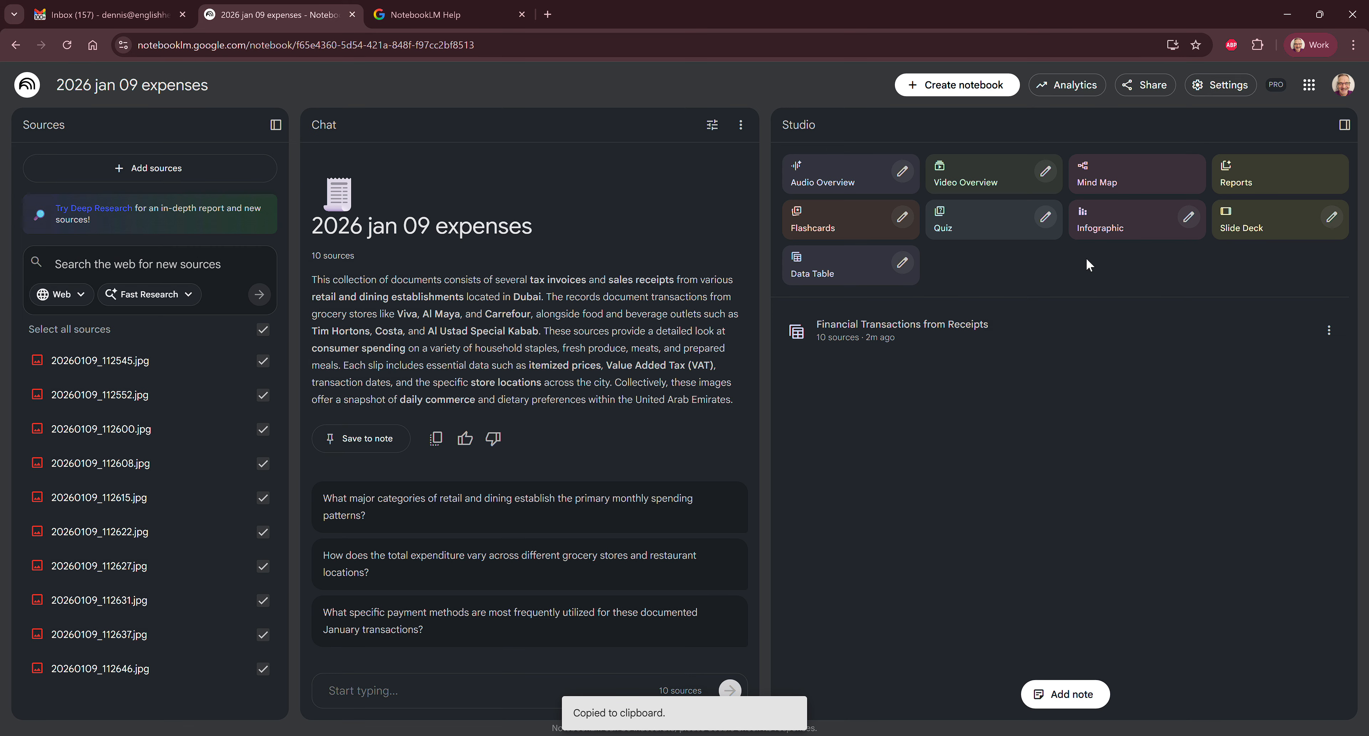
Step: Open the slide deck customization and paste the copied receipt extraction prompt as its description
left_click(1331, 216)
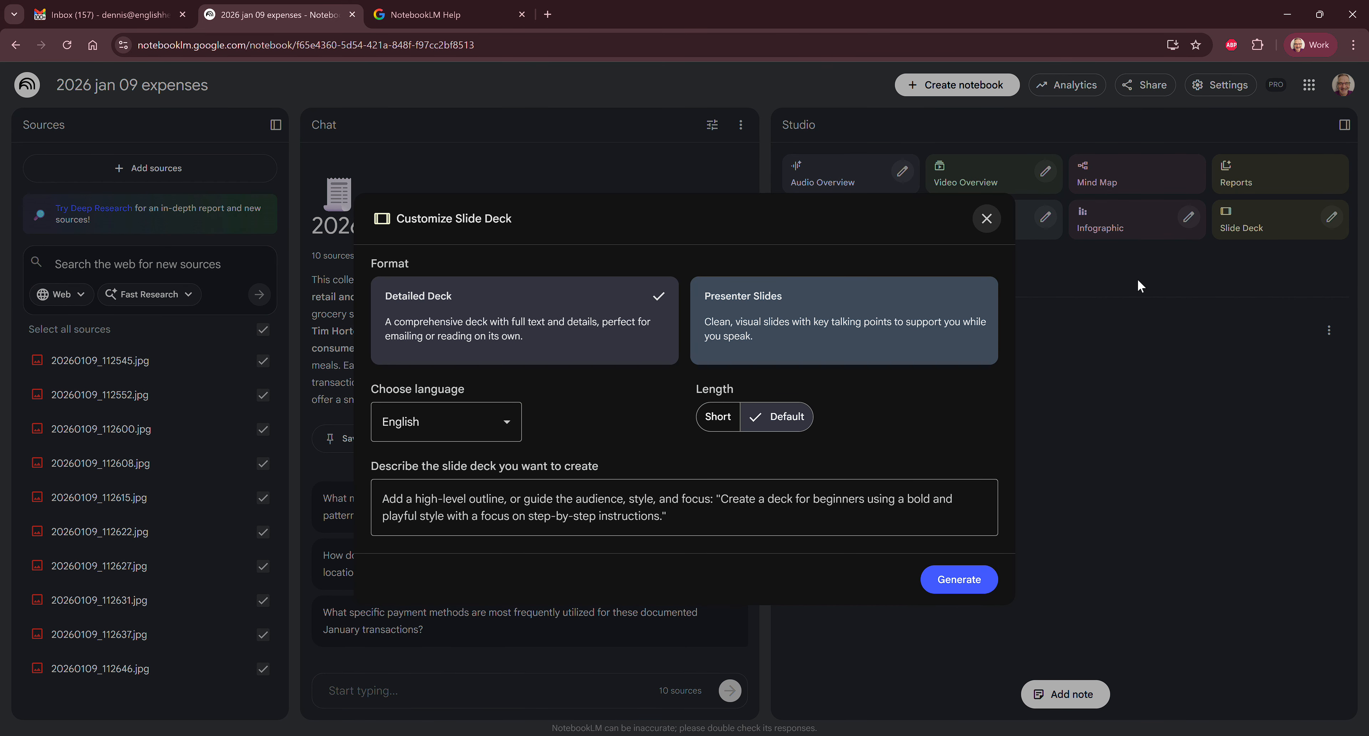
left_click(697, 517)
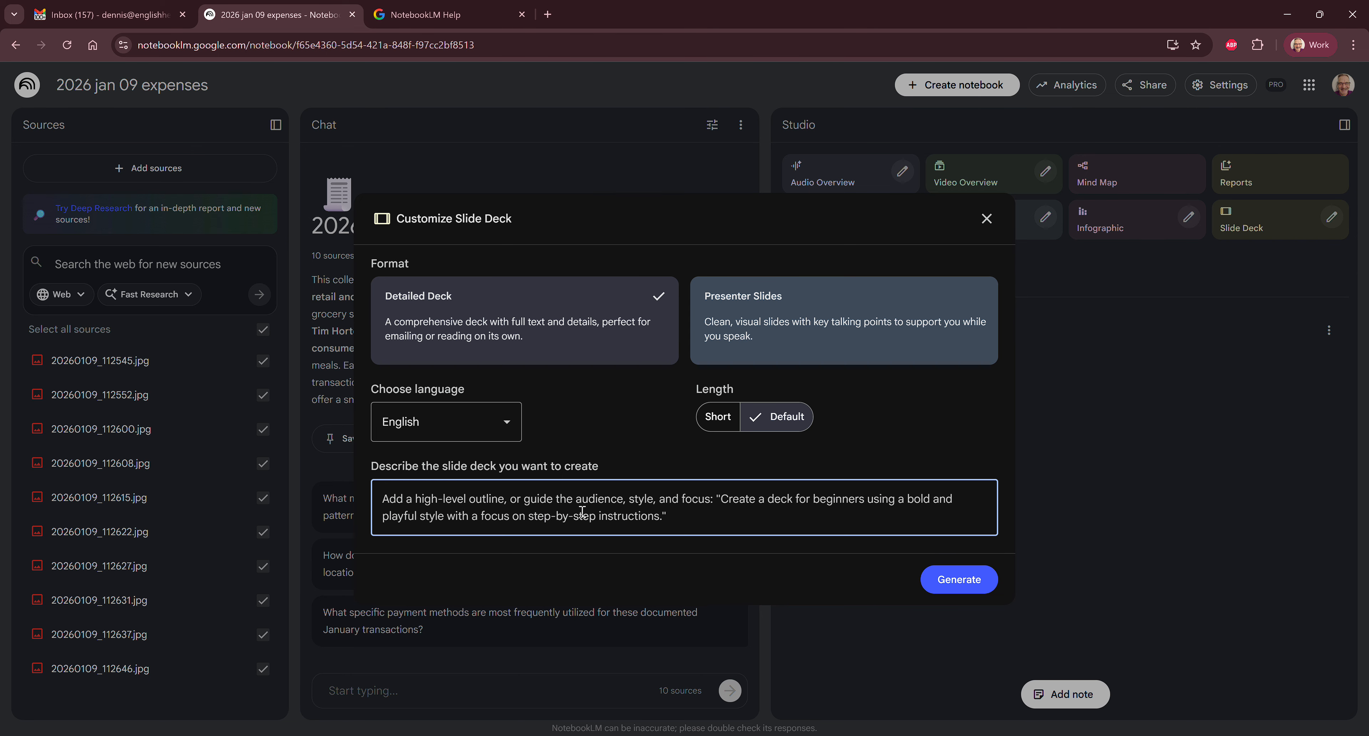
key("ctrl+v")
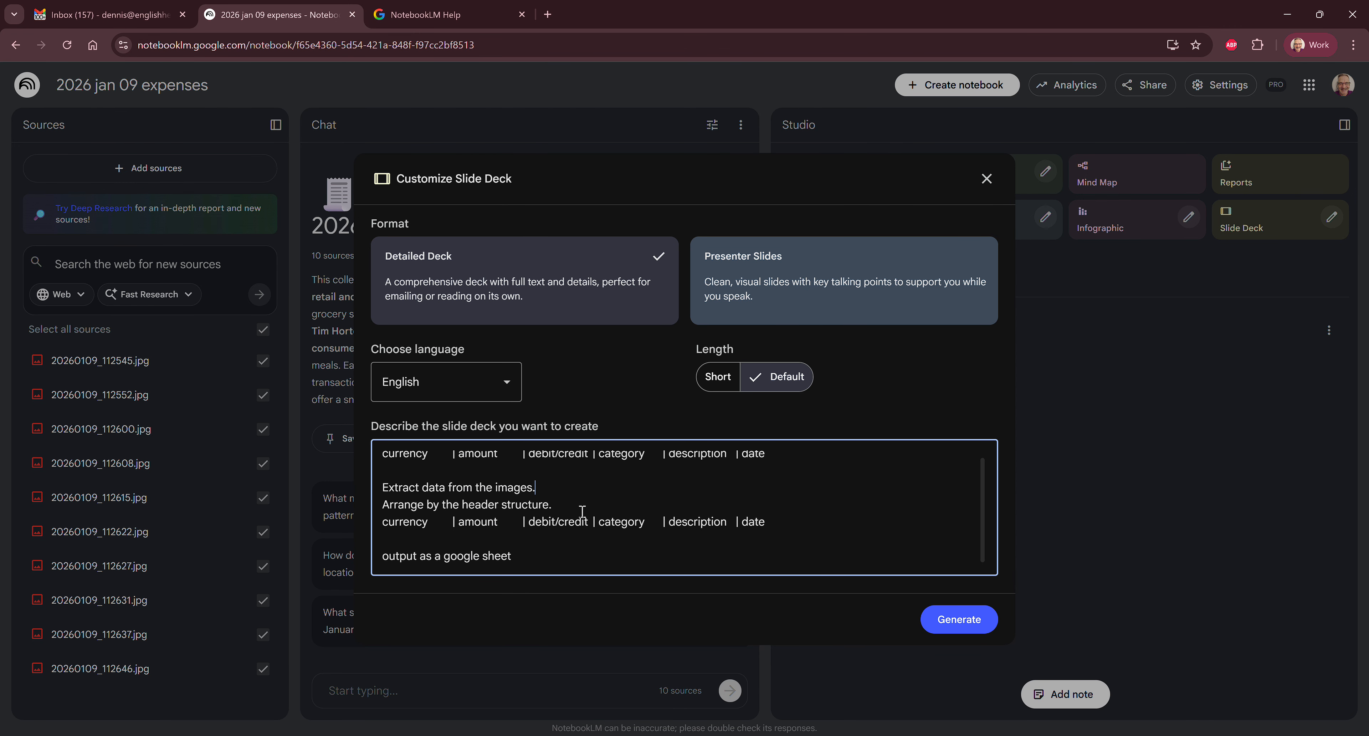
Step: Add the line "Only get the totals of the receipts." below "Extract data from the images." and generate the slide deck
key("Return")
type("O")
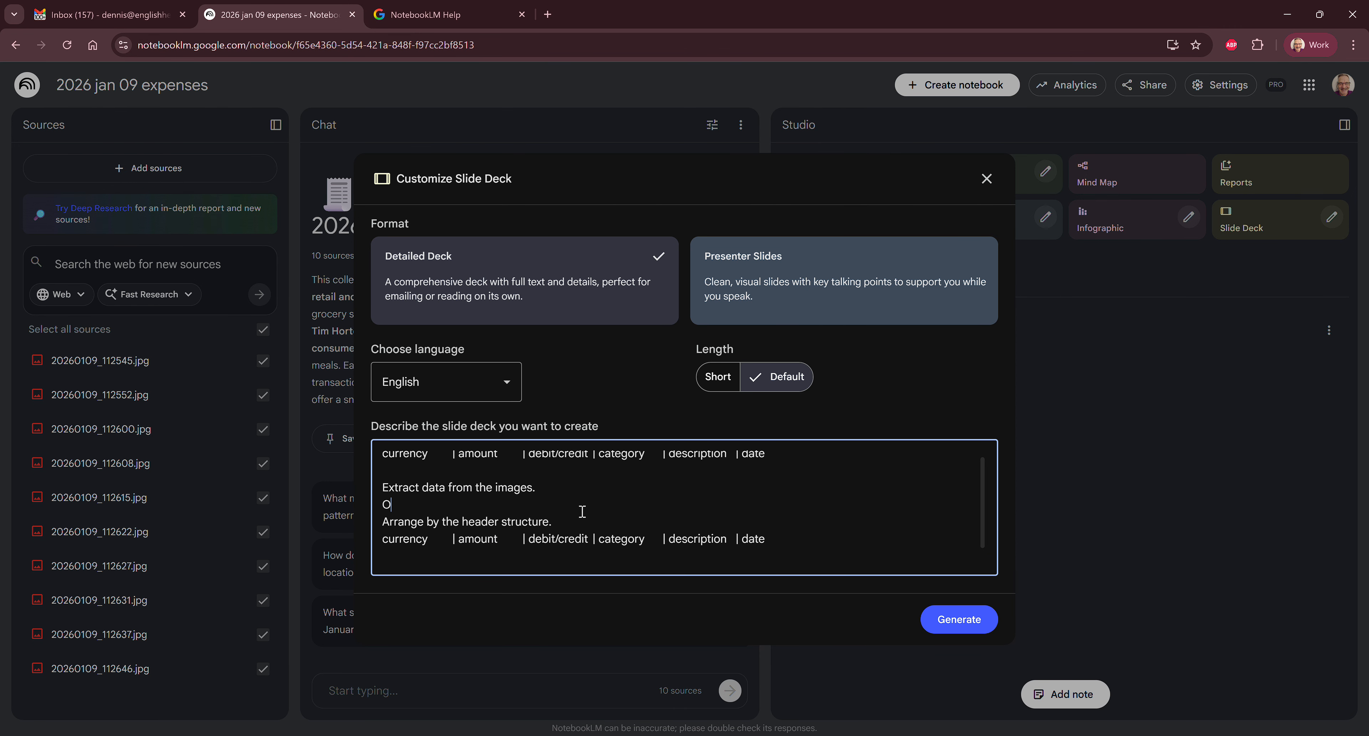
type("nly get the to")
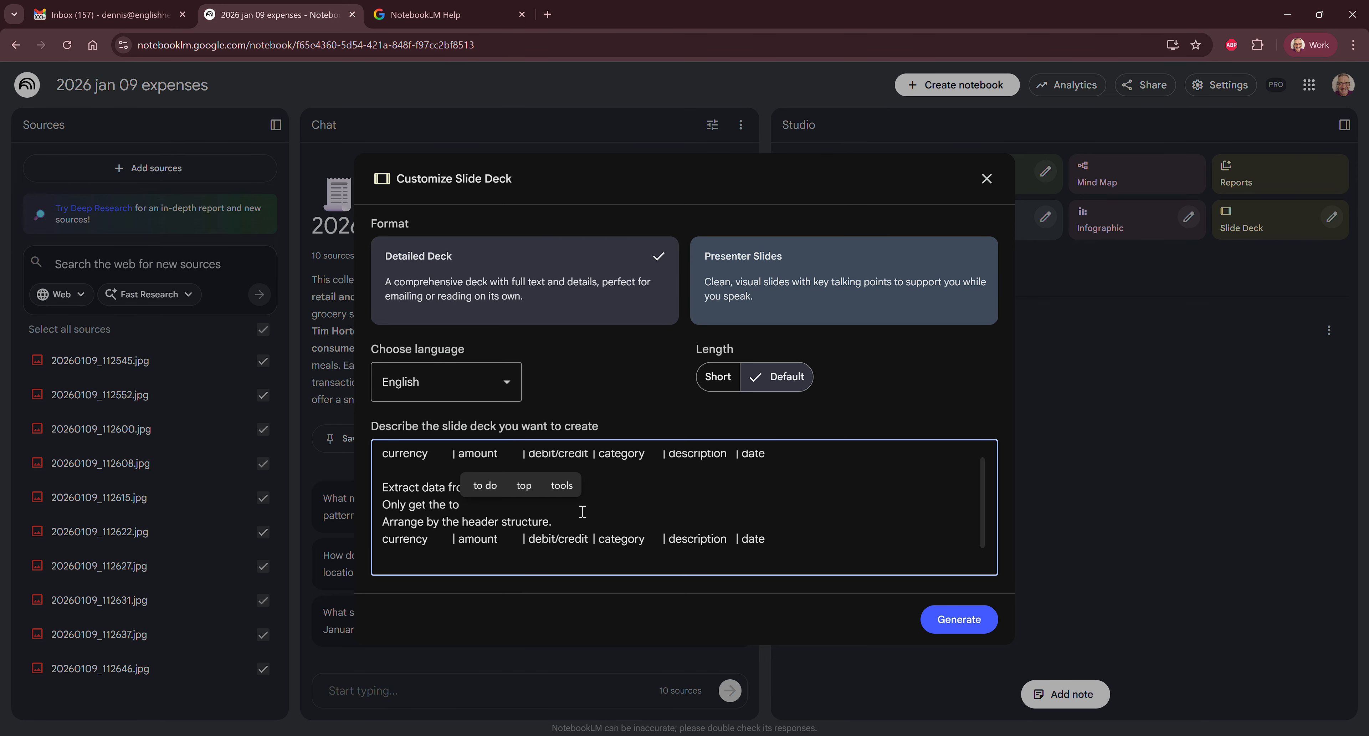
type("tals.")
key("BackSpace")
type("for")
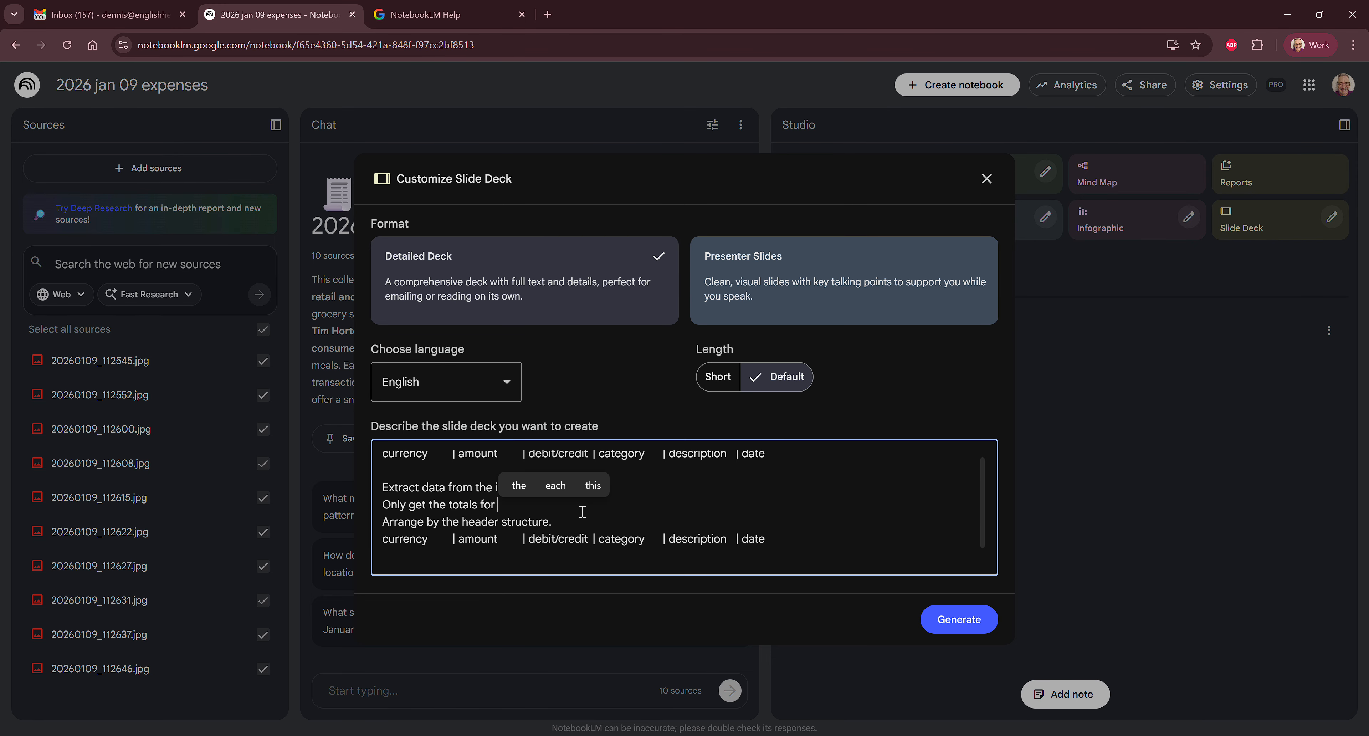
key("BackSpace")
key("BackSpace")
key("BackSpace")
key("BackSpace")
type("of the")
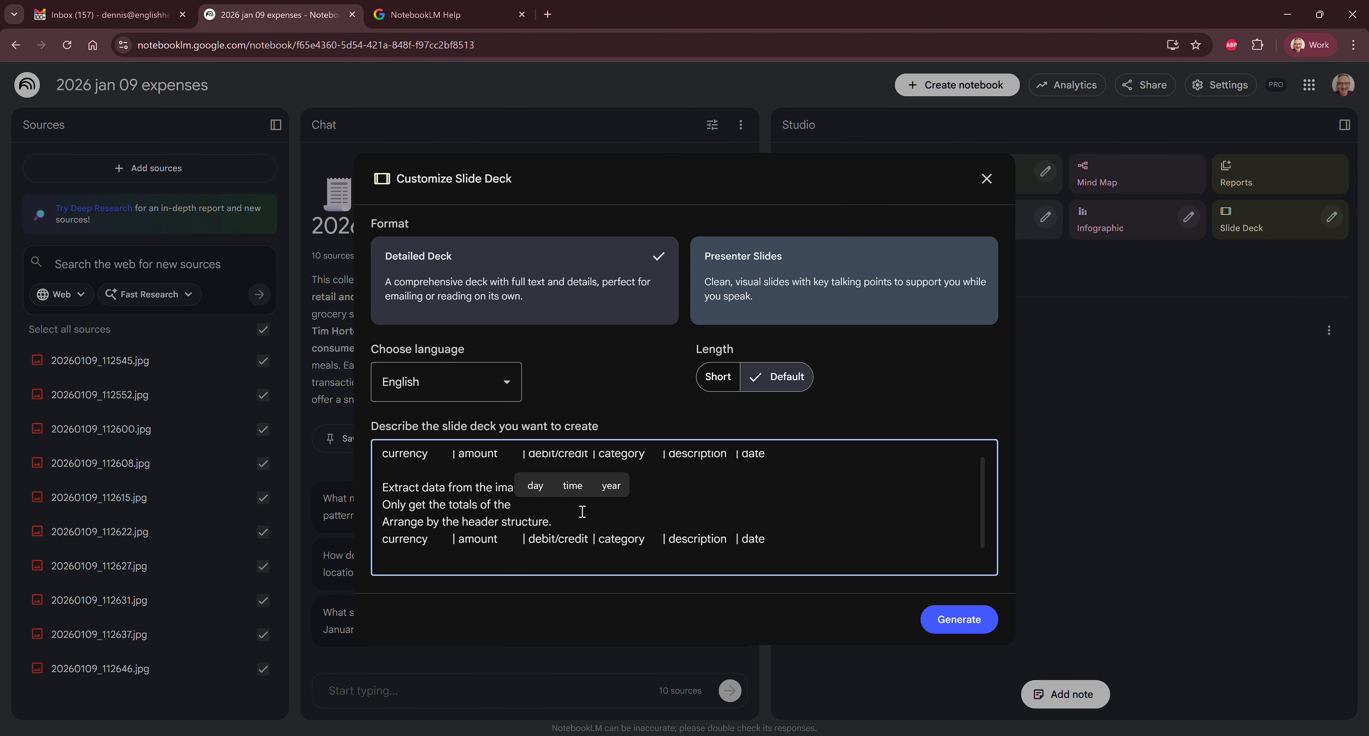
type(" recep")
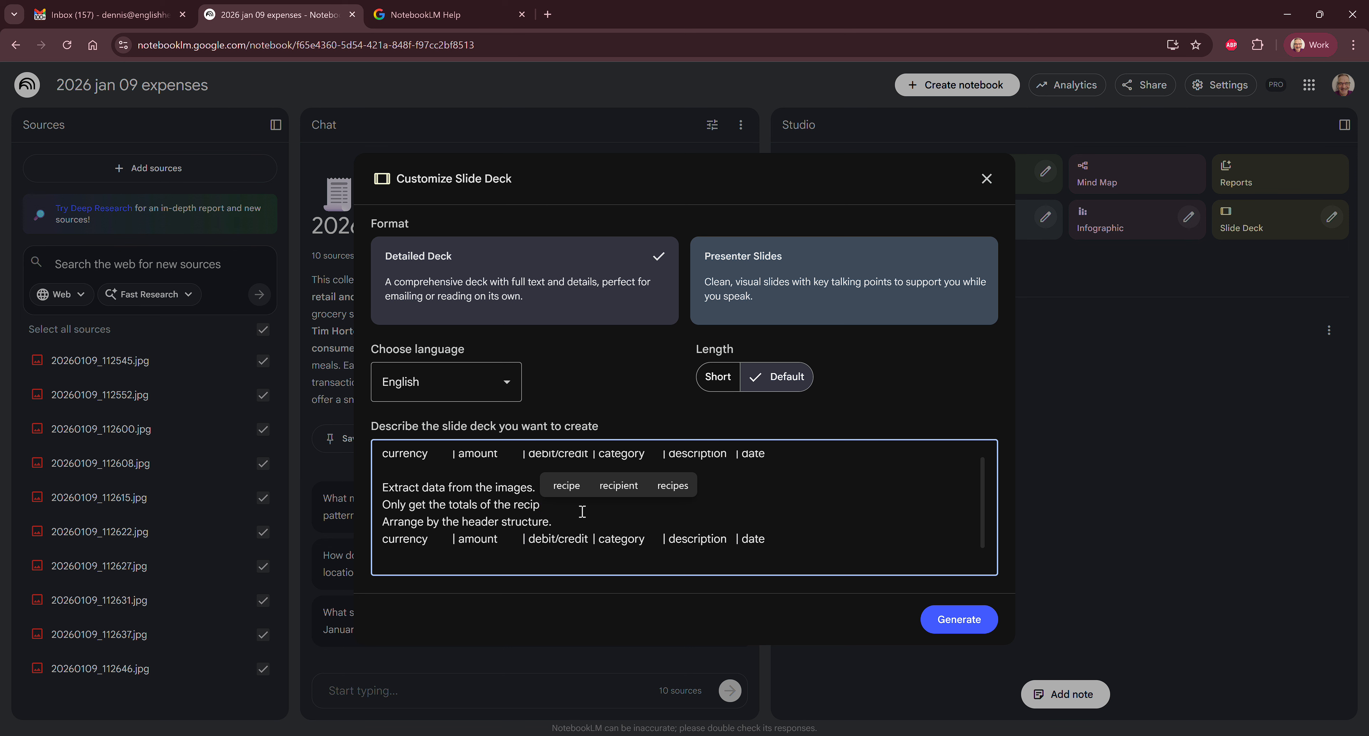
key("BackSpace")
type("ipts not")
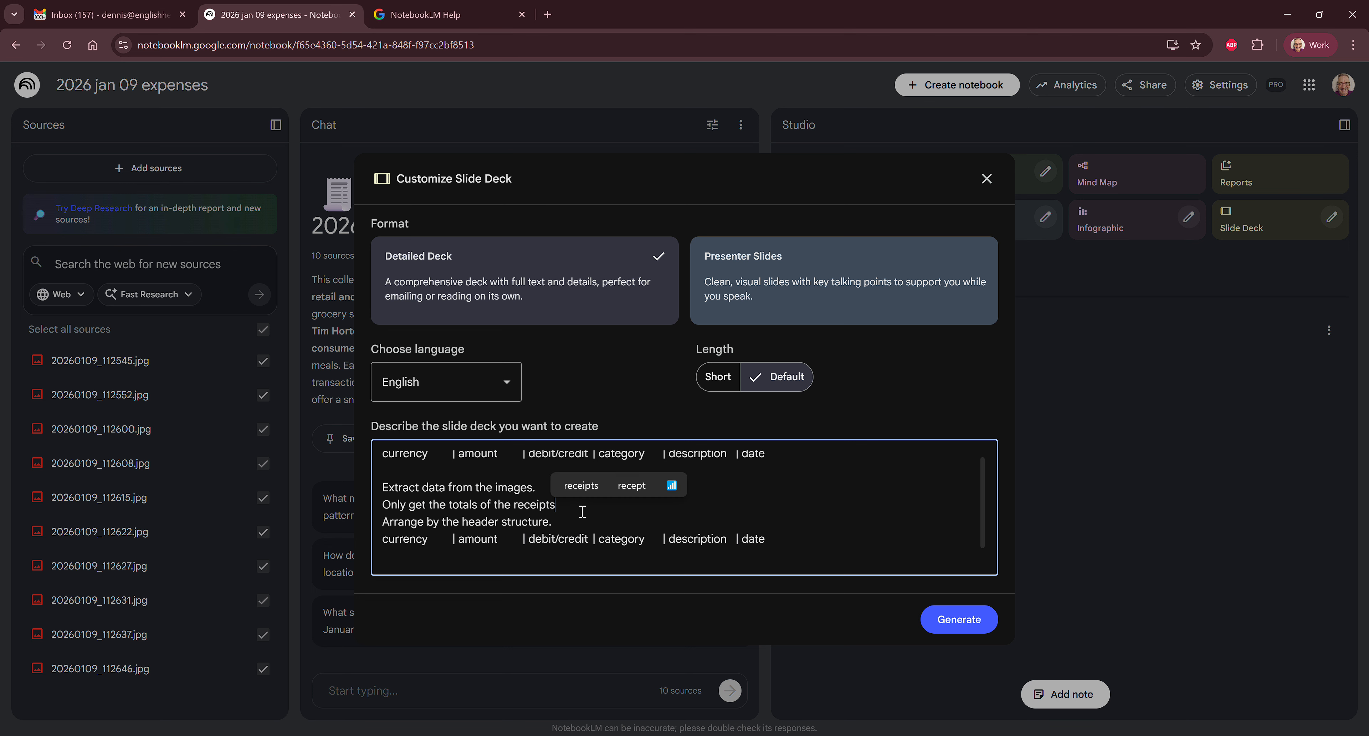
key("BackSpace")
key("BackSpace")
key("BackSpace")
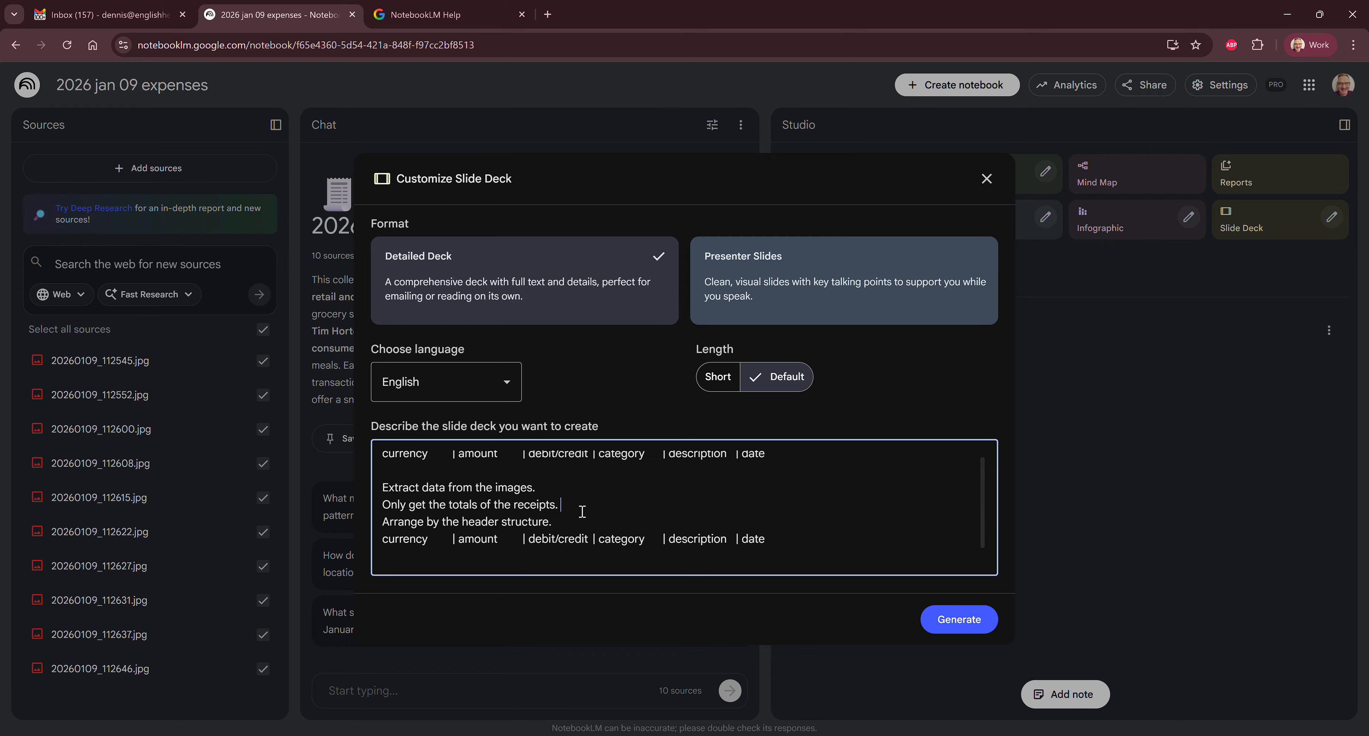
scroll(582, 511, "down", 1)
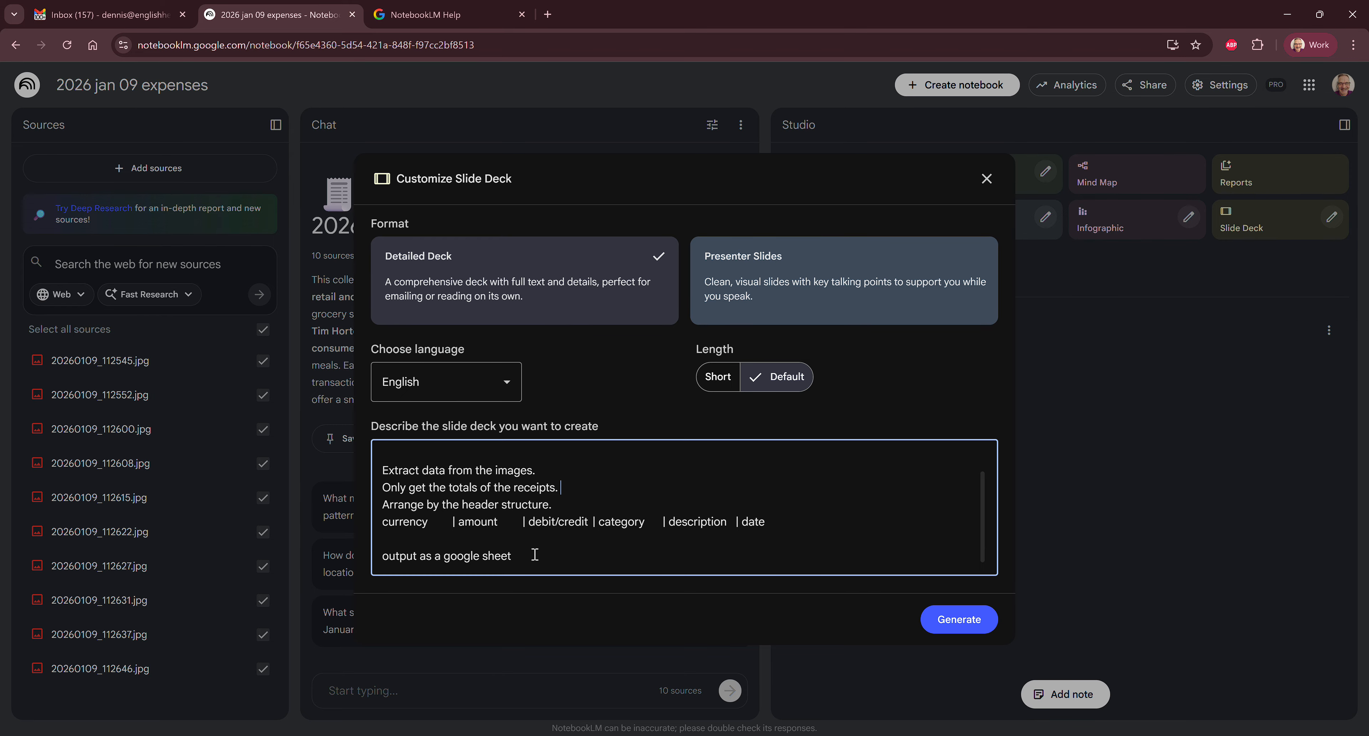
left_click(966, 623)
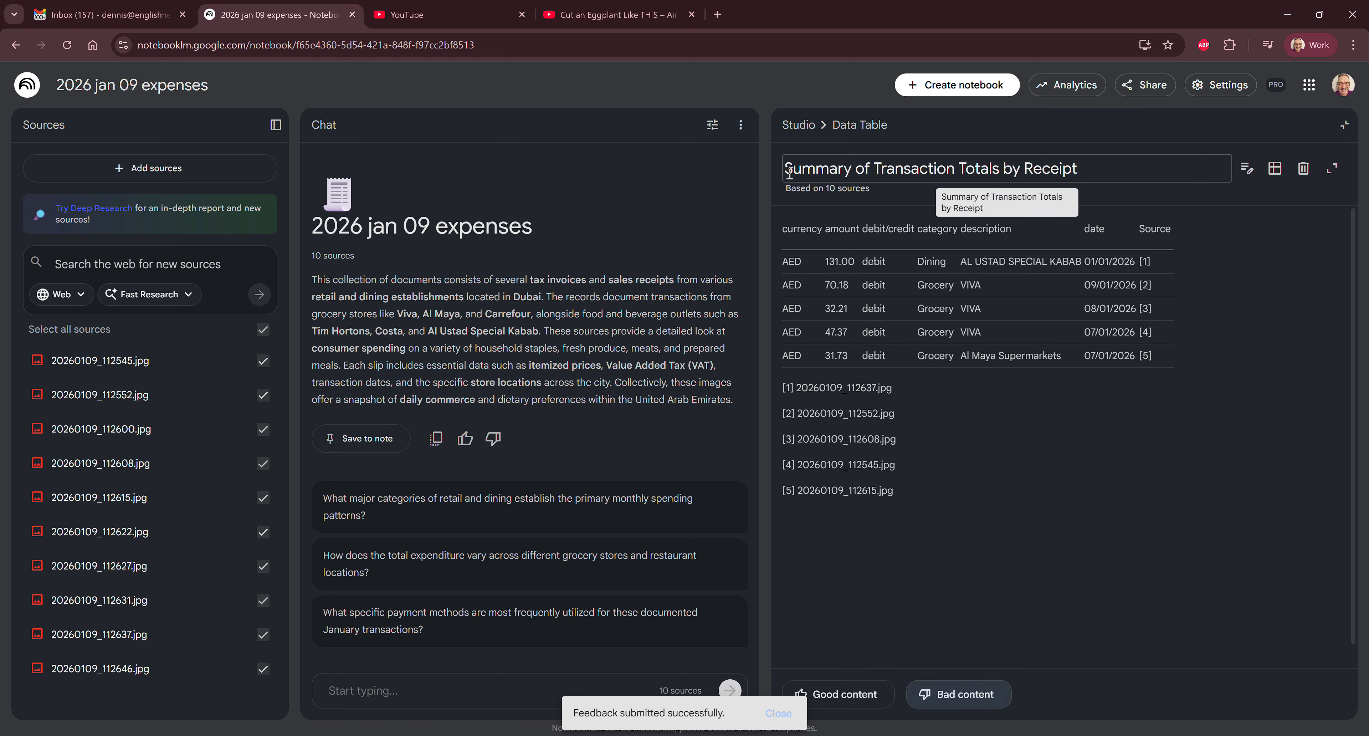
Step: Examine the Summary of Transaction Totals by Receipt table's title, rows and source list, and return to the Studio overview
left_click_drag(789, 173, 980, 314)
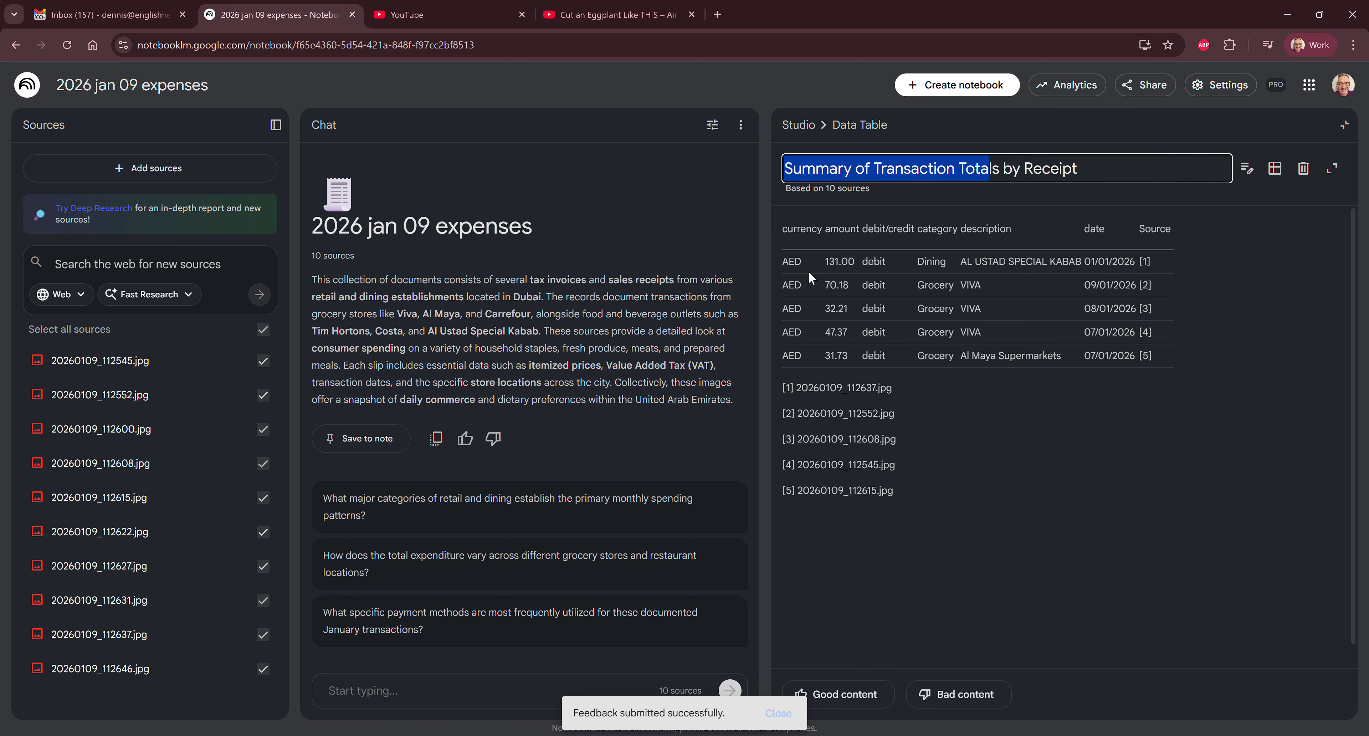
left_click_drag(852, 388, 877, 490)
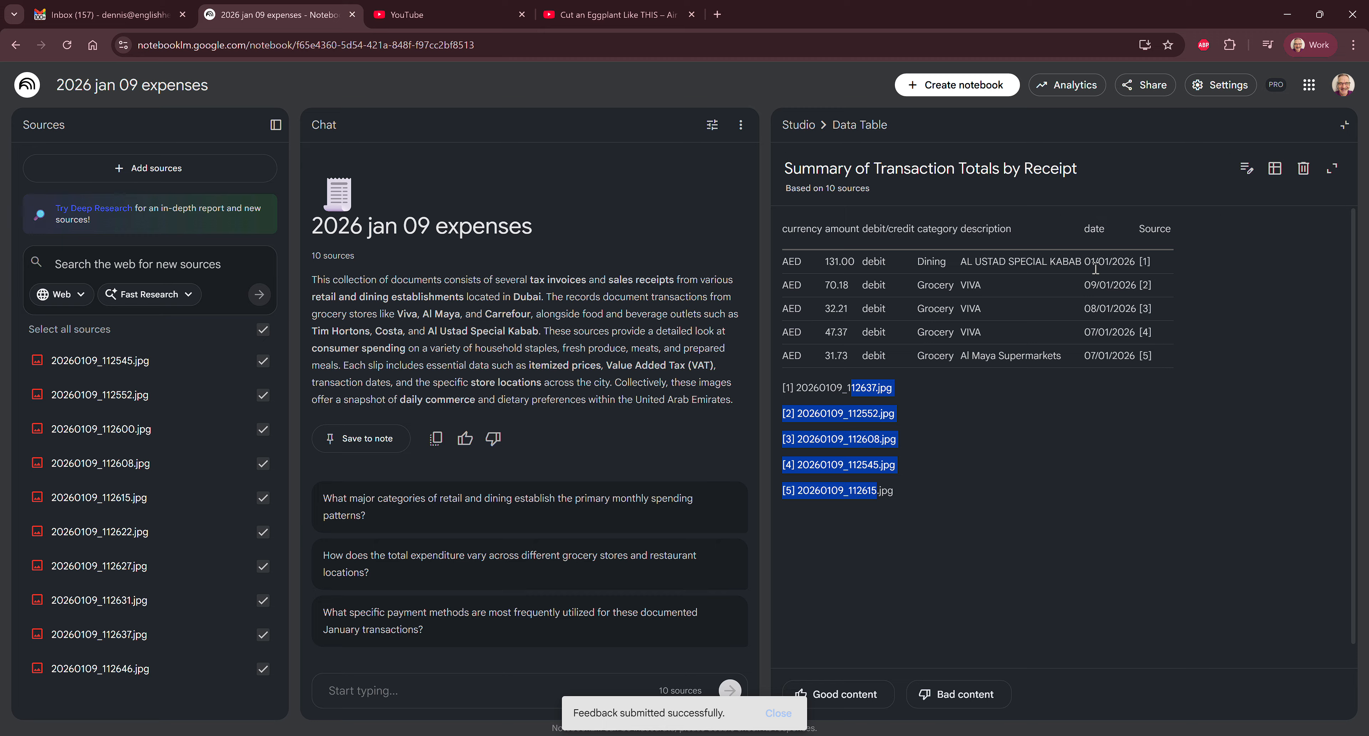
left_click(797, 127)
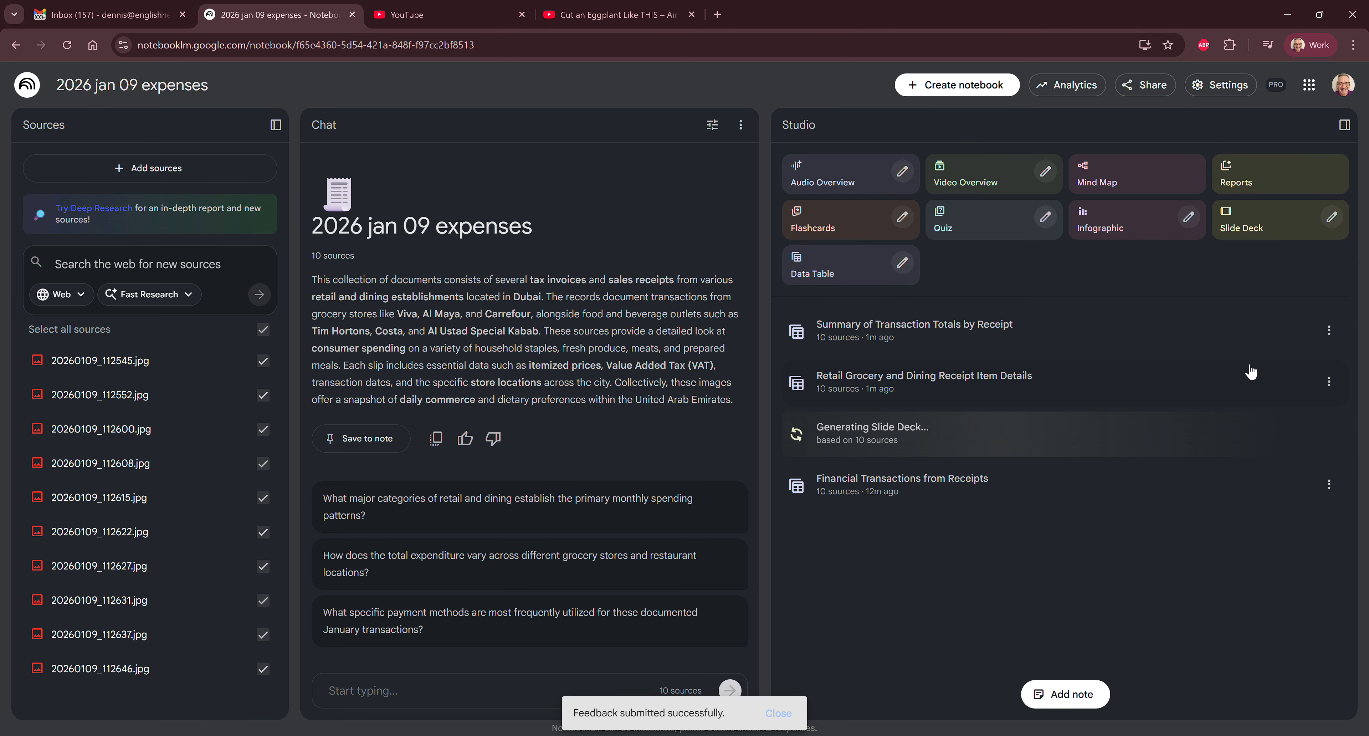
Step: Delete all three data tables from the Studio list, confirming each deletion
left_click(1328, 330)
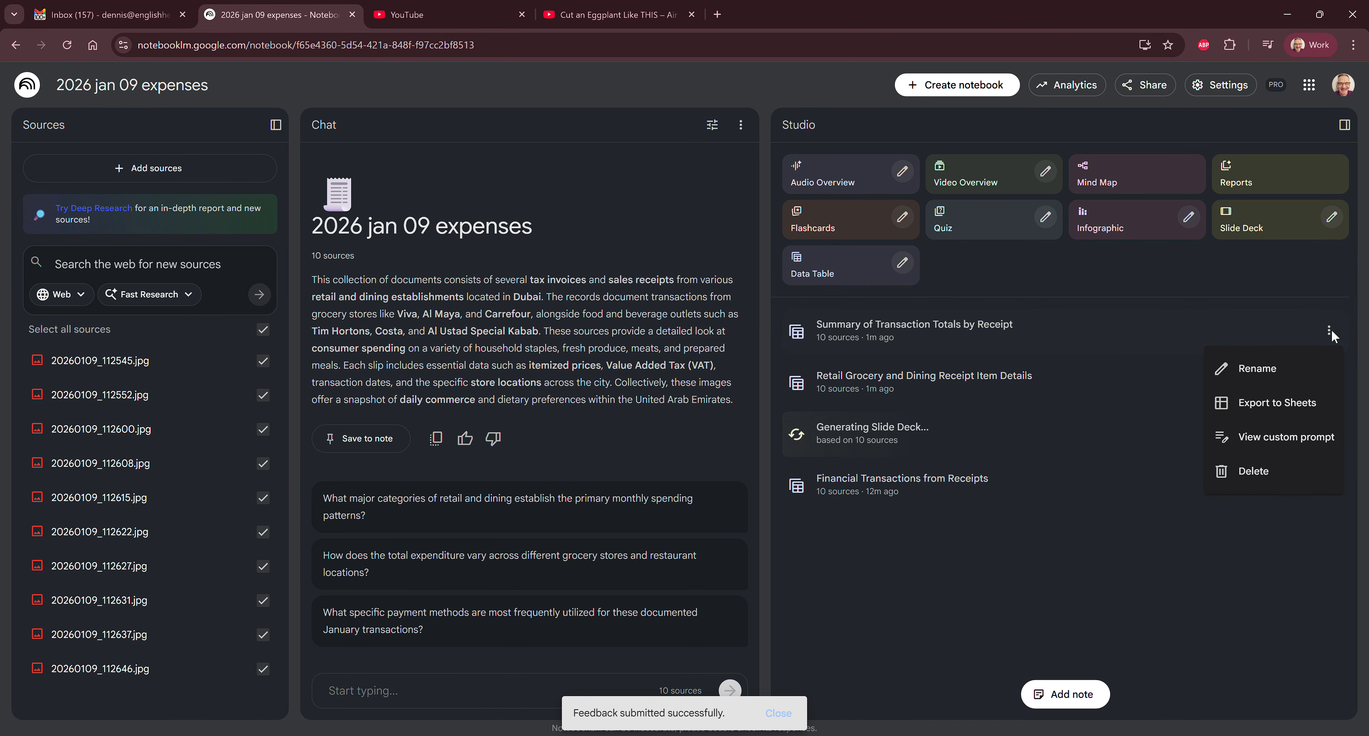
left_click(1291, 467)
left_click(731, 505)
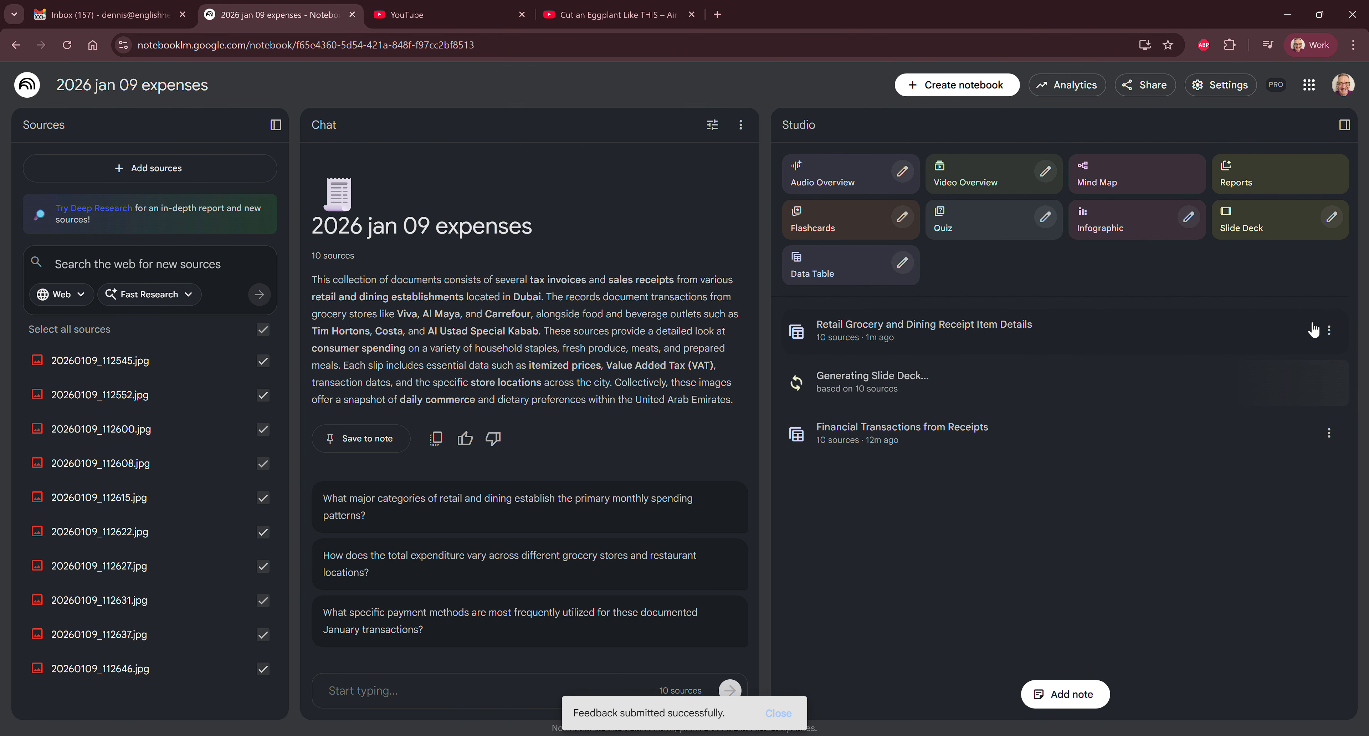
left_click(1329, 330)
left_click(1272, 437)
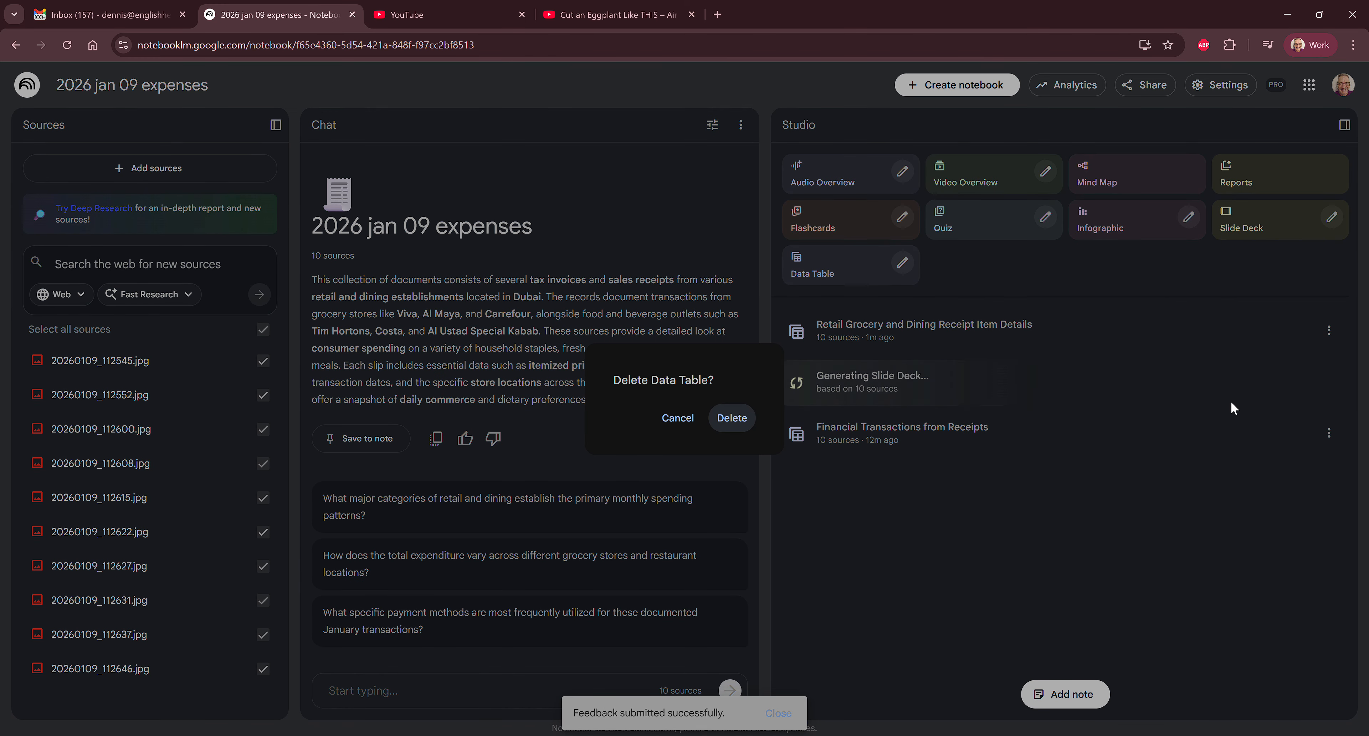
left_click(729, 420)
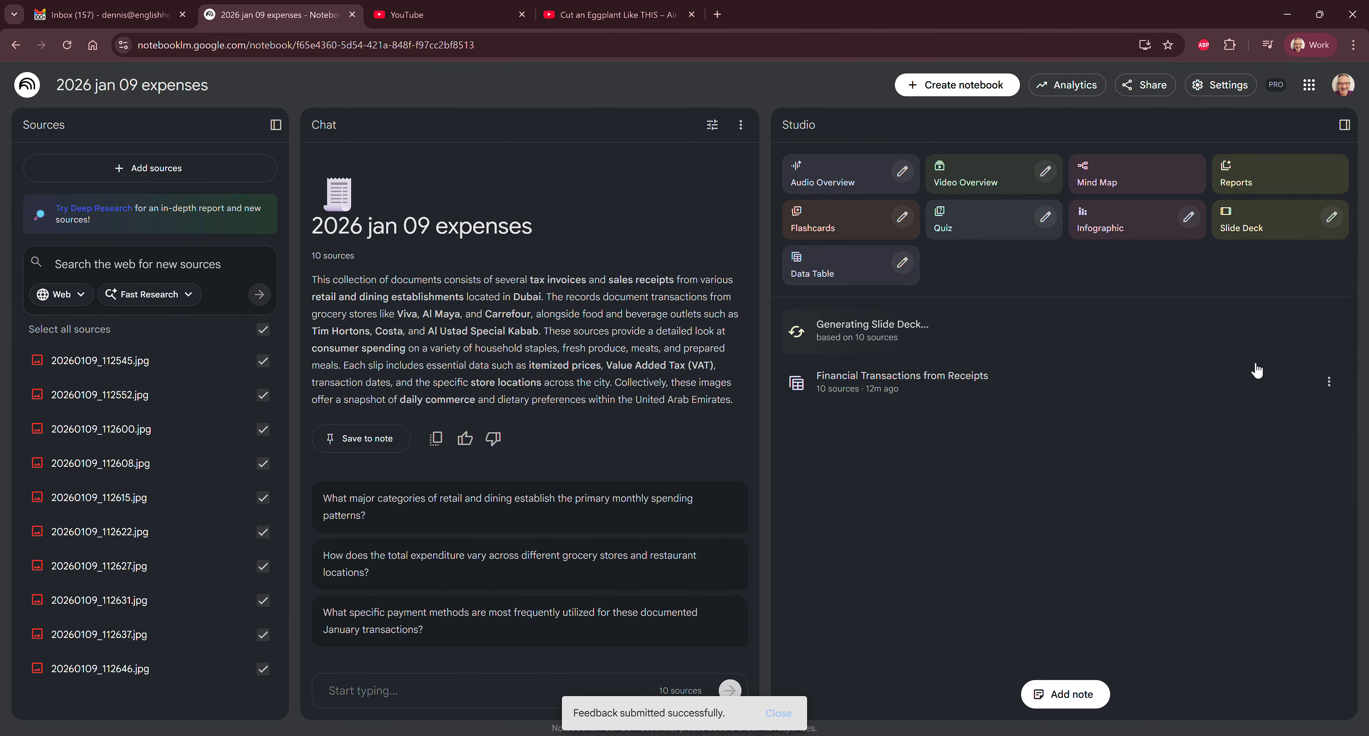
left_click(1329, 381)
left_click(1268, 527)
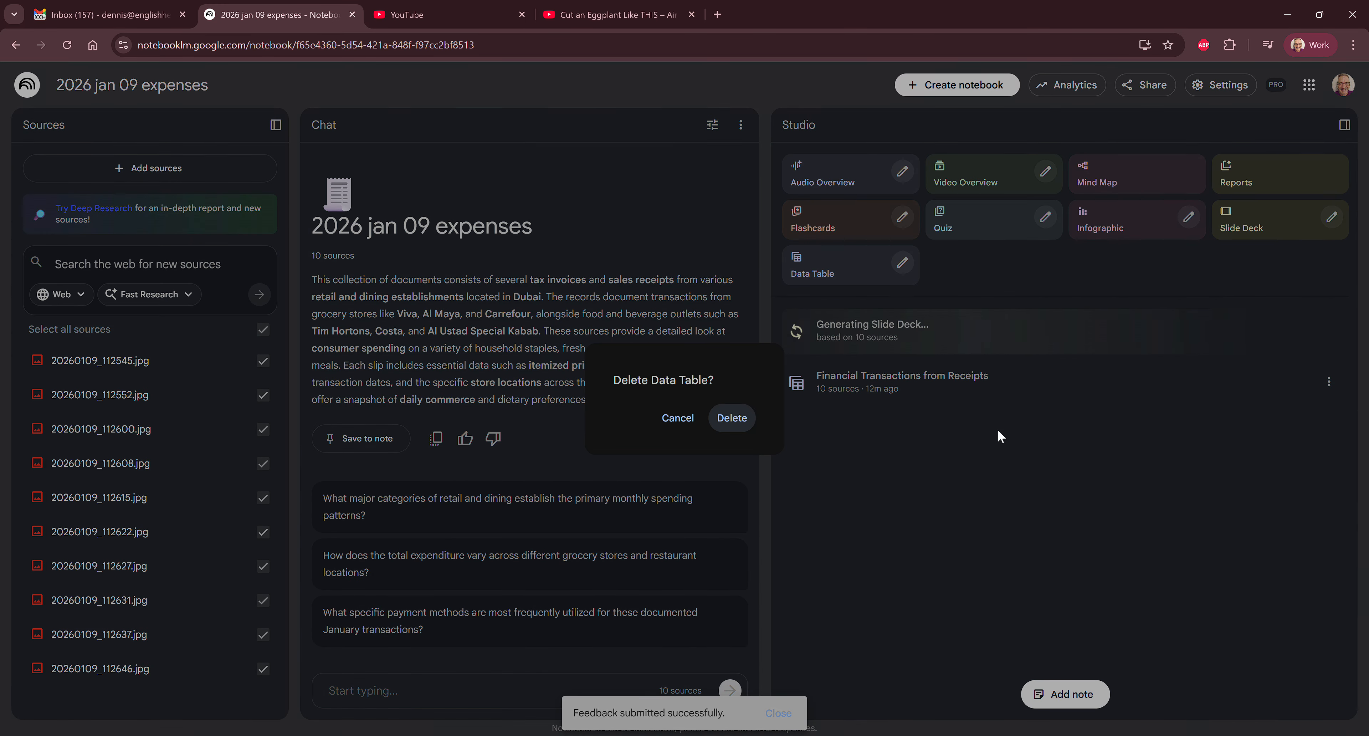
left_click(729, 420)
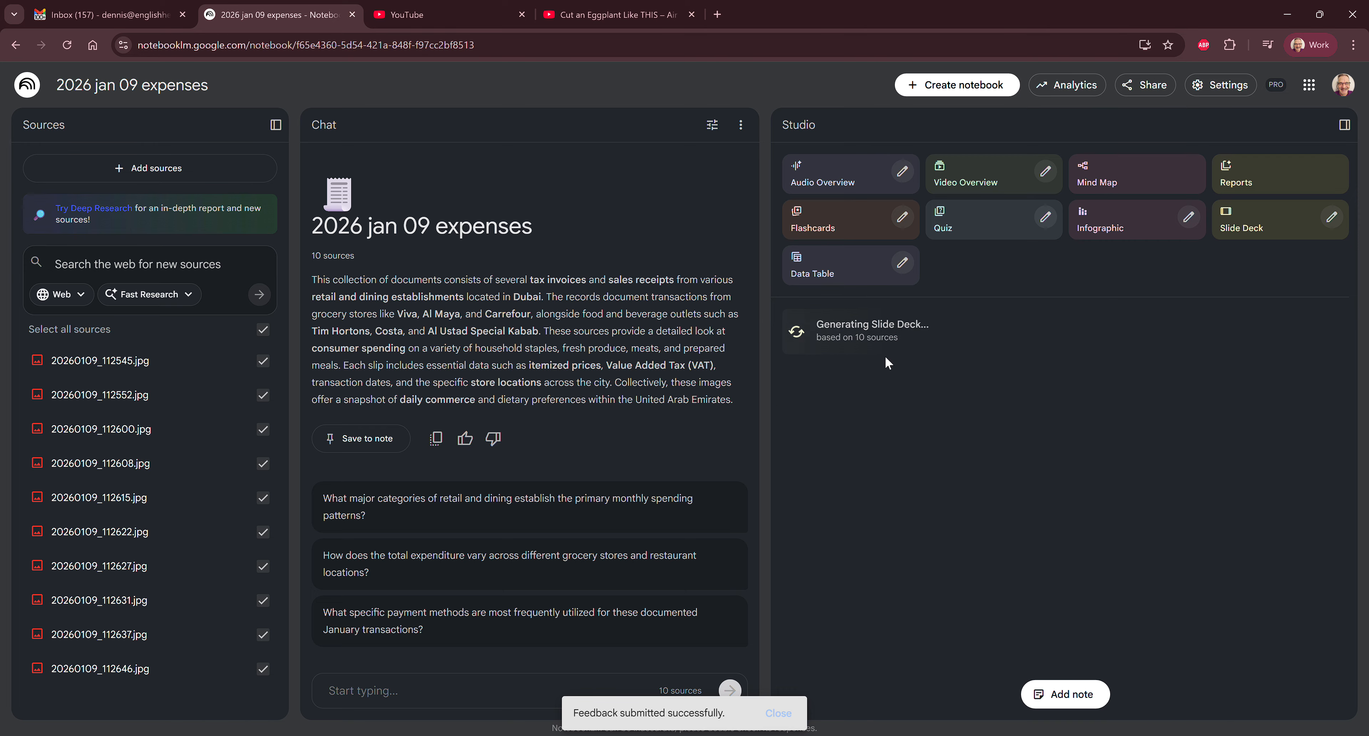
Step: Open the data table customization and insert the receipt extraction prompt from the clipboard history
left_click(903, 263)
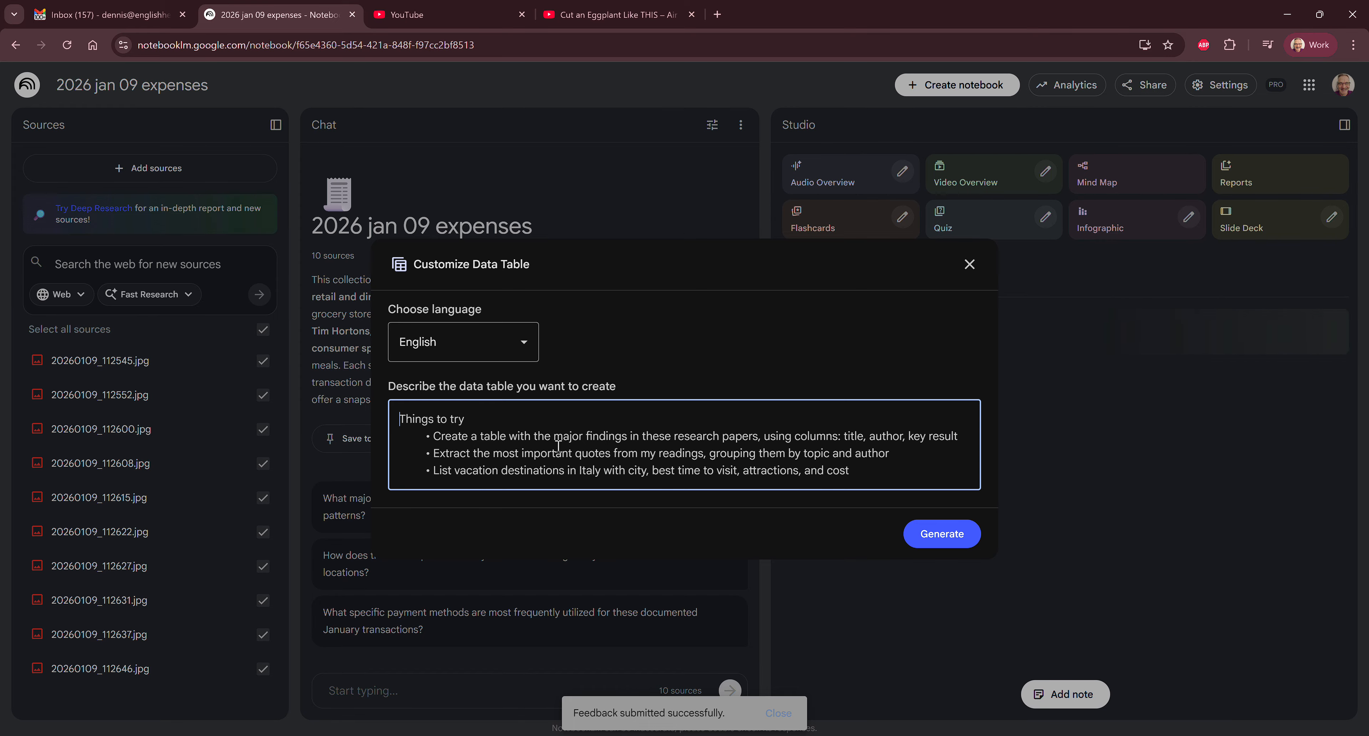
key("super+v")
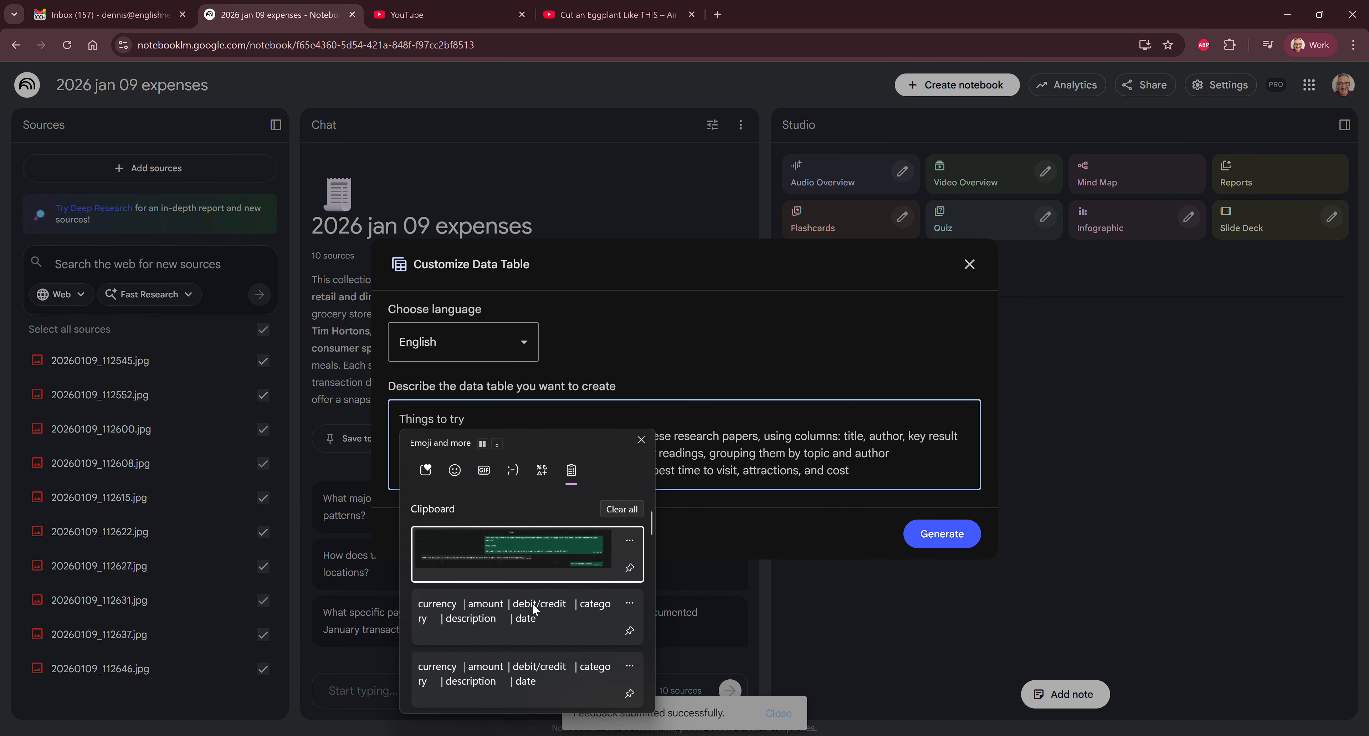
left_click(527, 522)
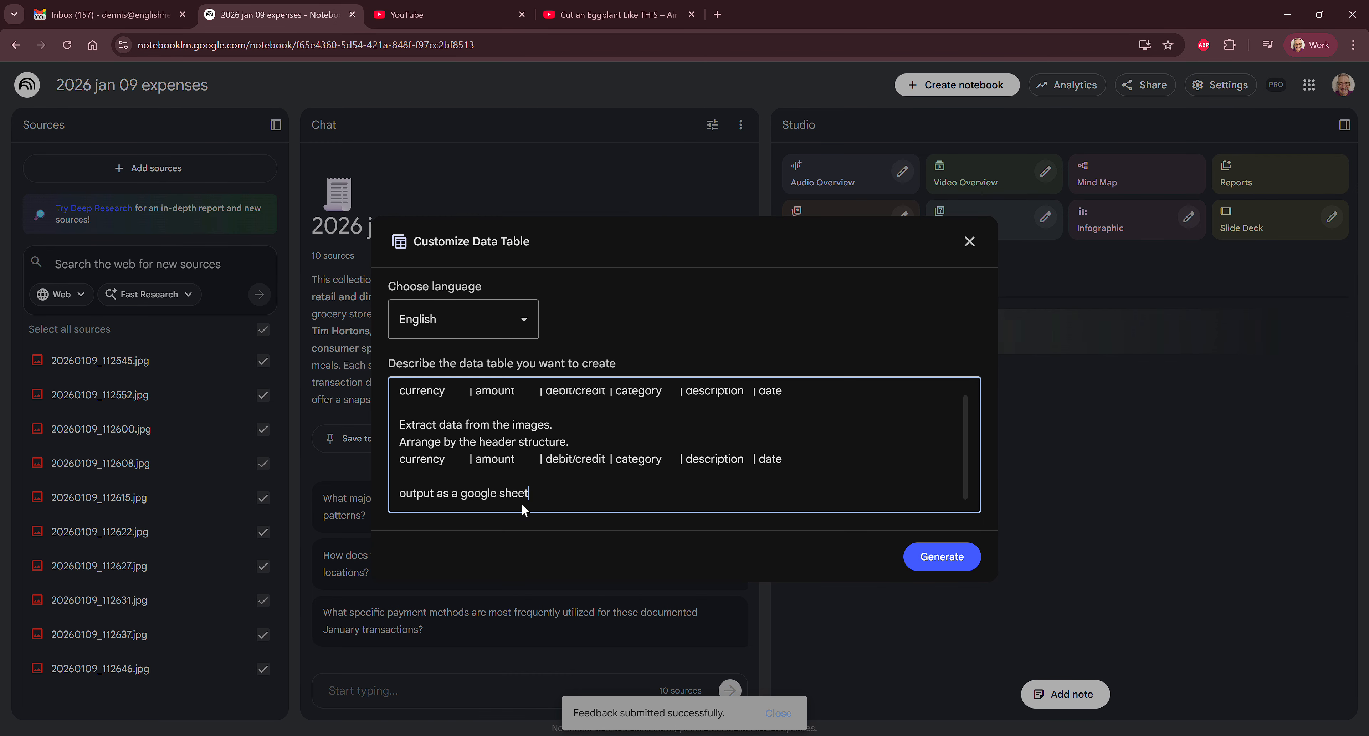
Step: Start a new prompt line with "Extr" below the extraction instruction, and reword that instruction to "Extract data from all images."
left_click(586, 428)
key("Return")
type("Extr")
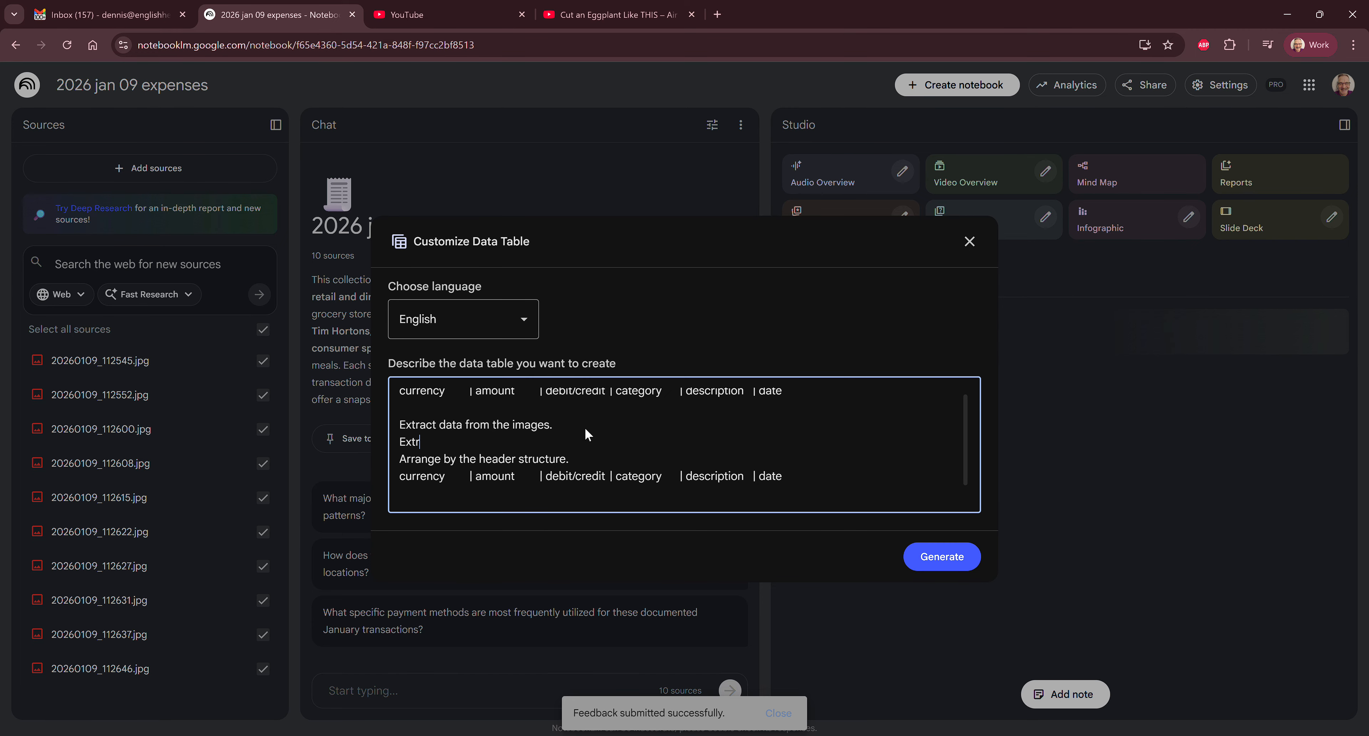
type("e")
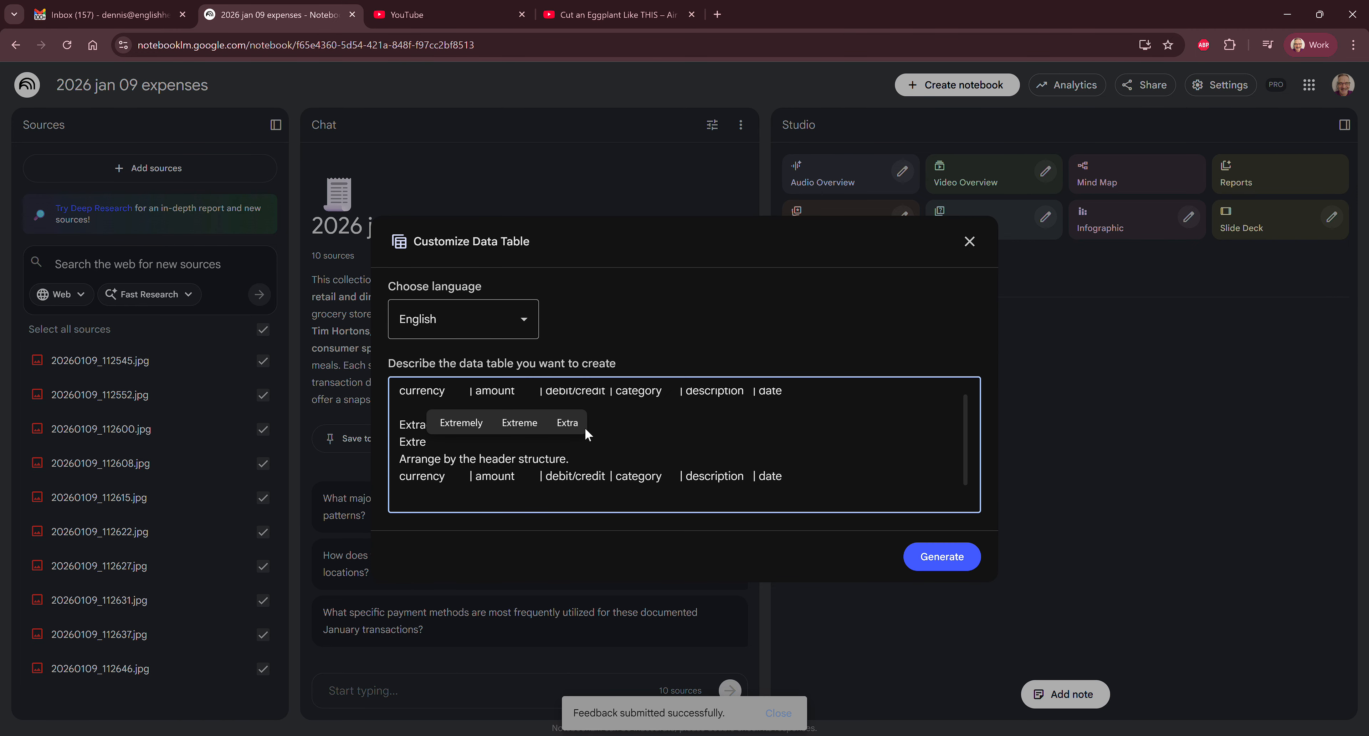
key("BackSpace")
key("Up")
key("Left")
key("Left")
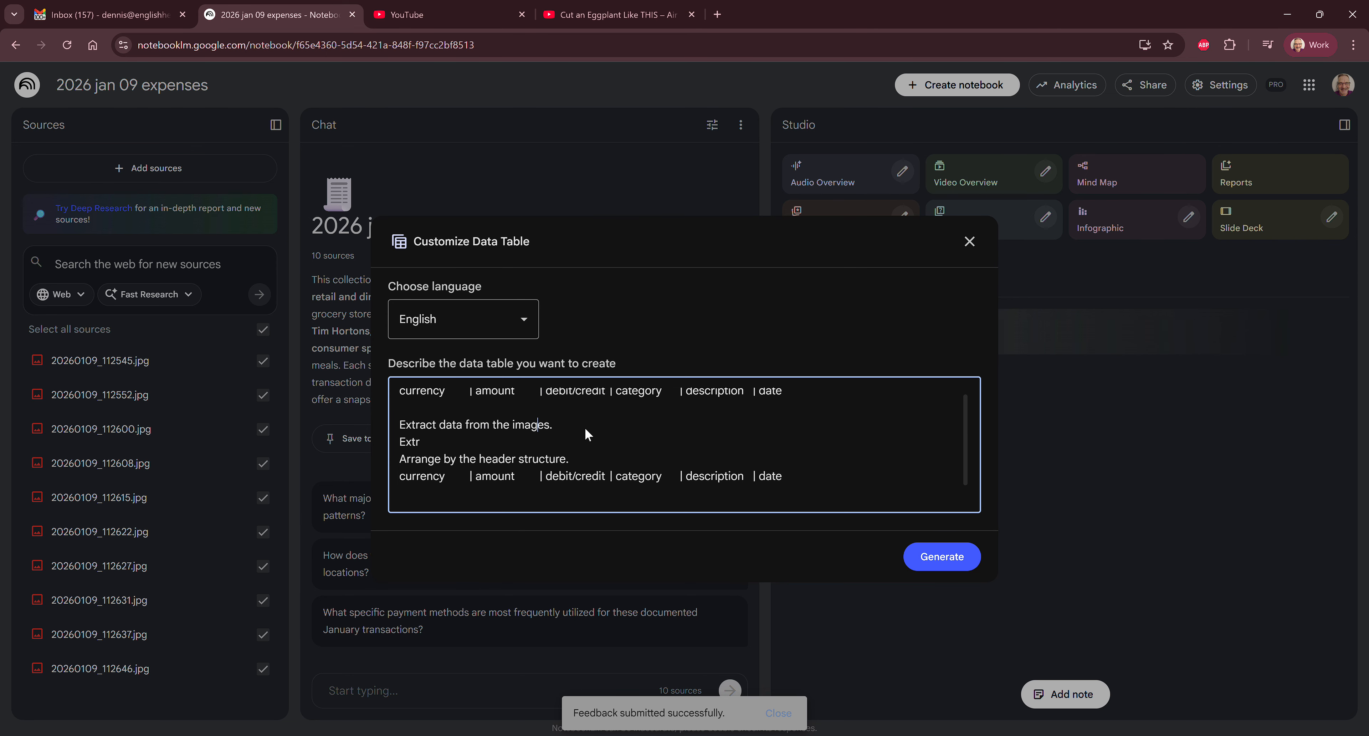
key("BackSpace")
key("BackSpace")
key("BackSpace")
type("all ")
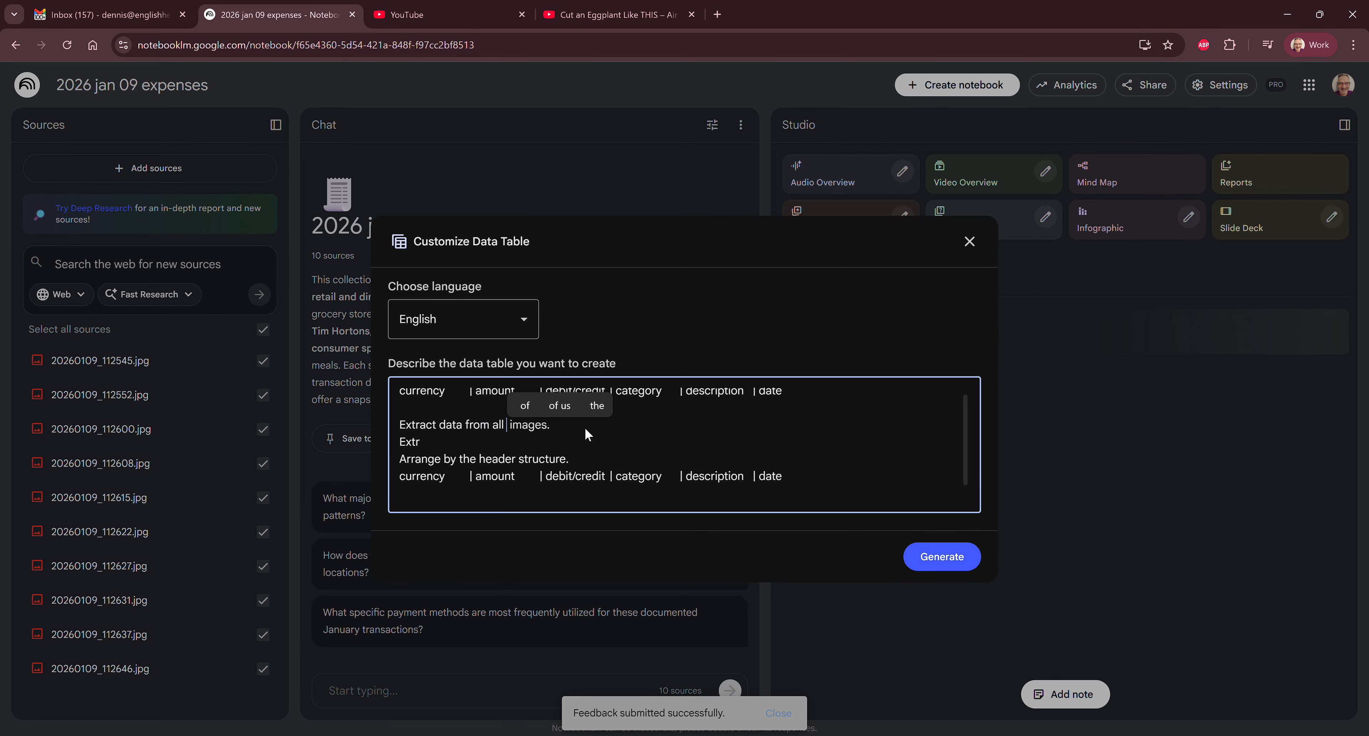
Step: Complete the new prompt line as "Extract only the total amount on the receipt"
type("acti")
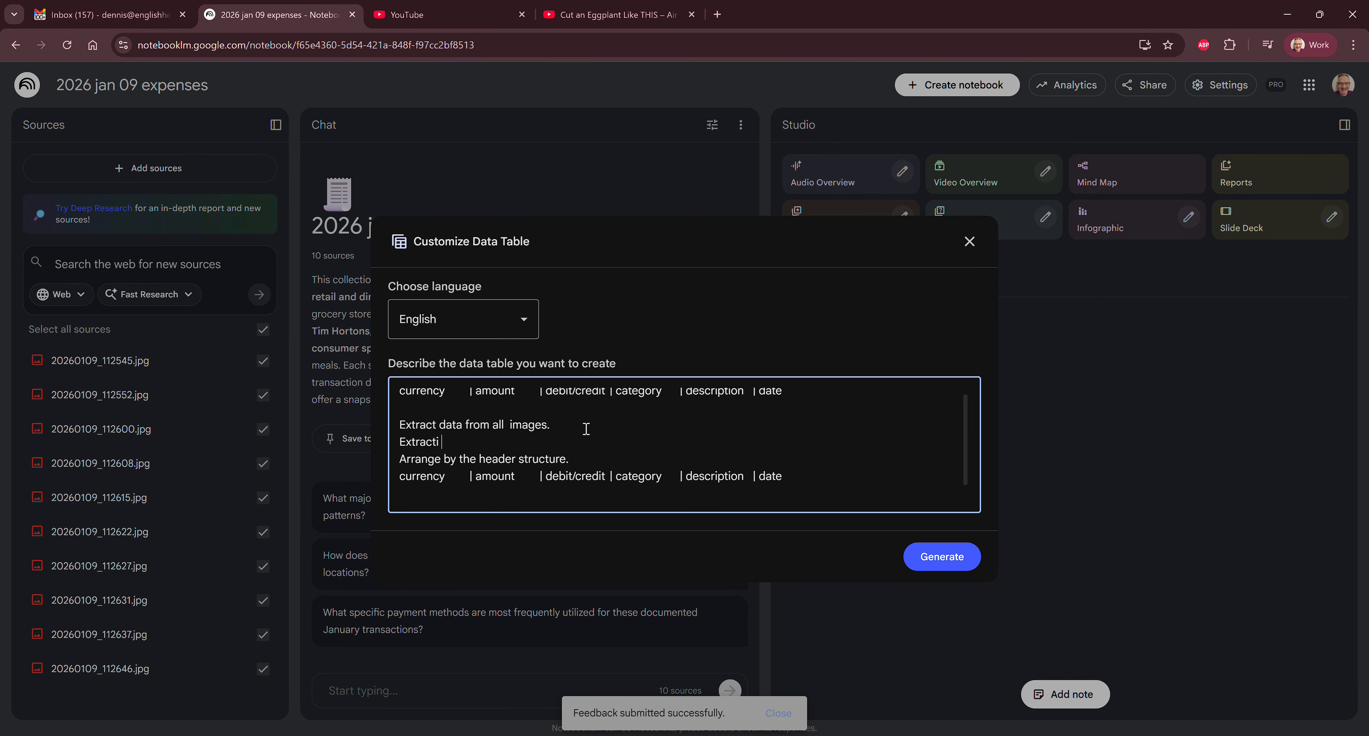
type(" only the totla")
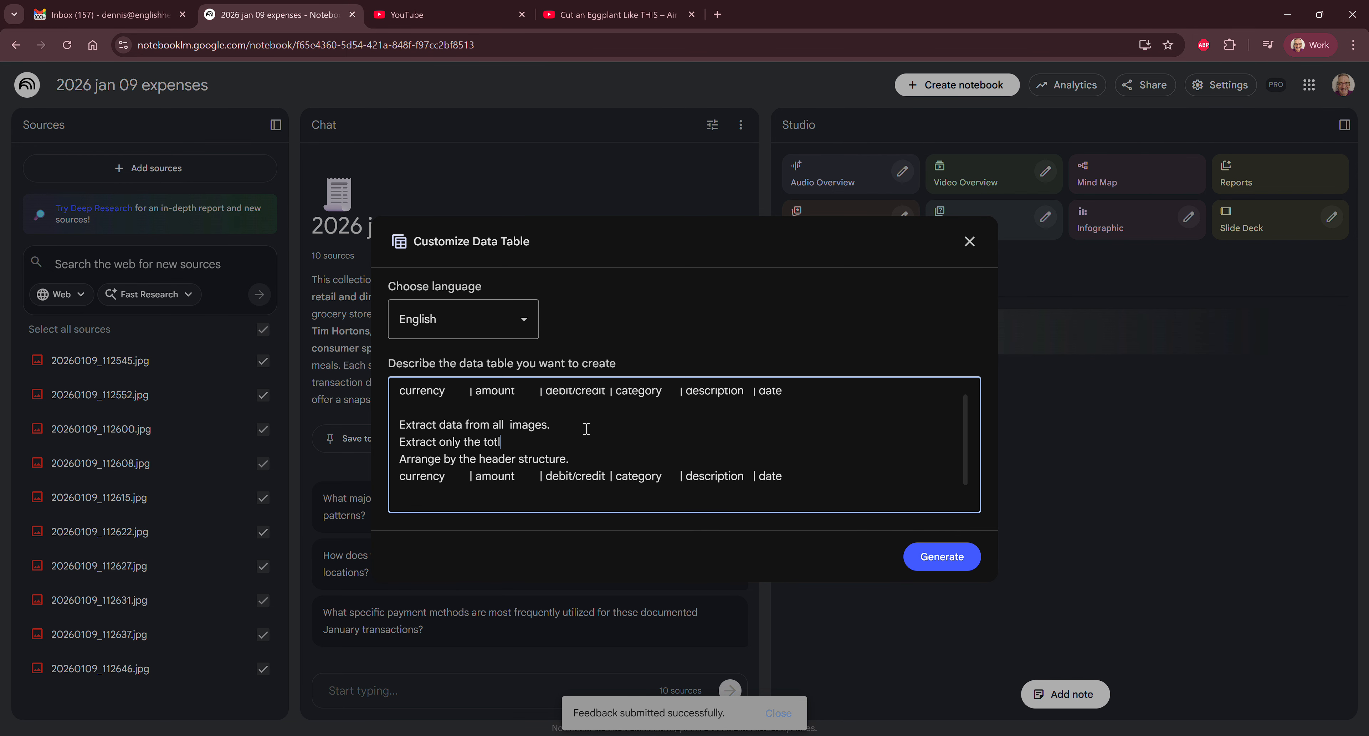
key("BackSpace")
key("BackSpace")
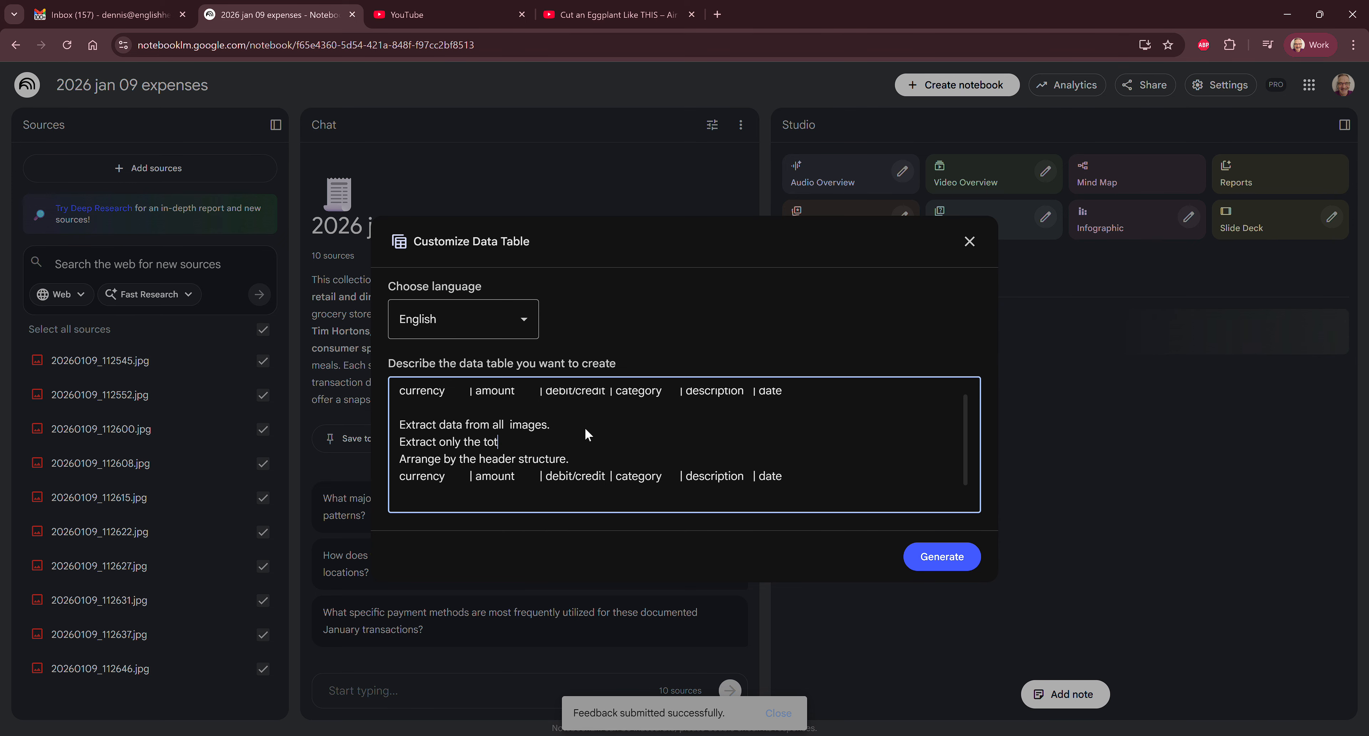
type("al va")
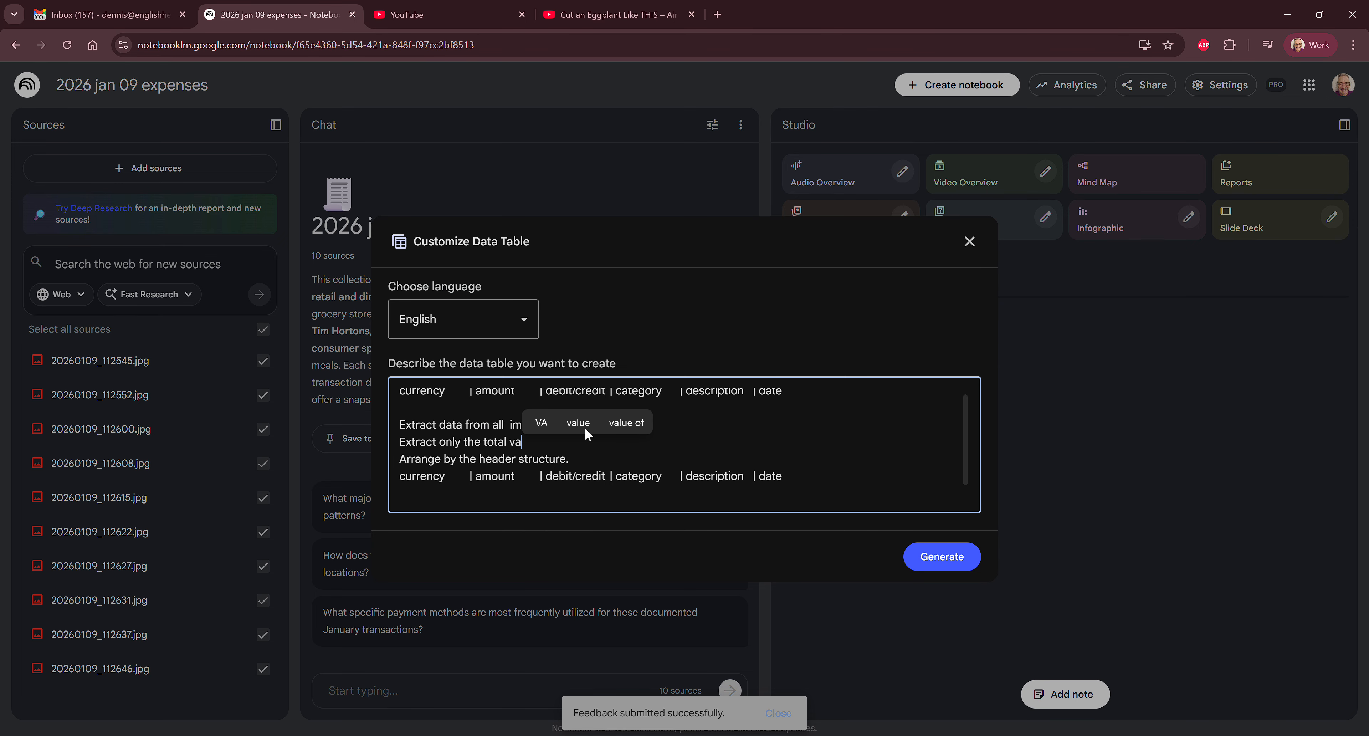
key("BackSpace")
key("BackSpace")
type("amo")
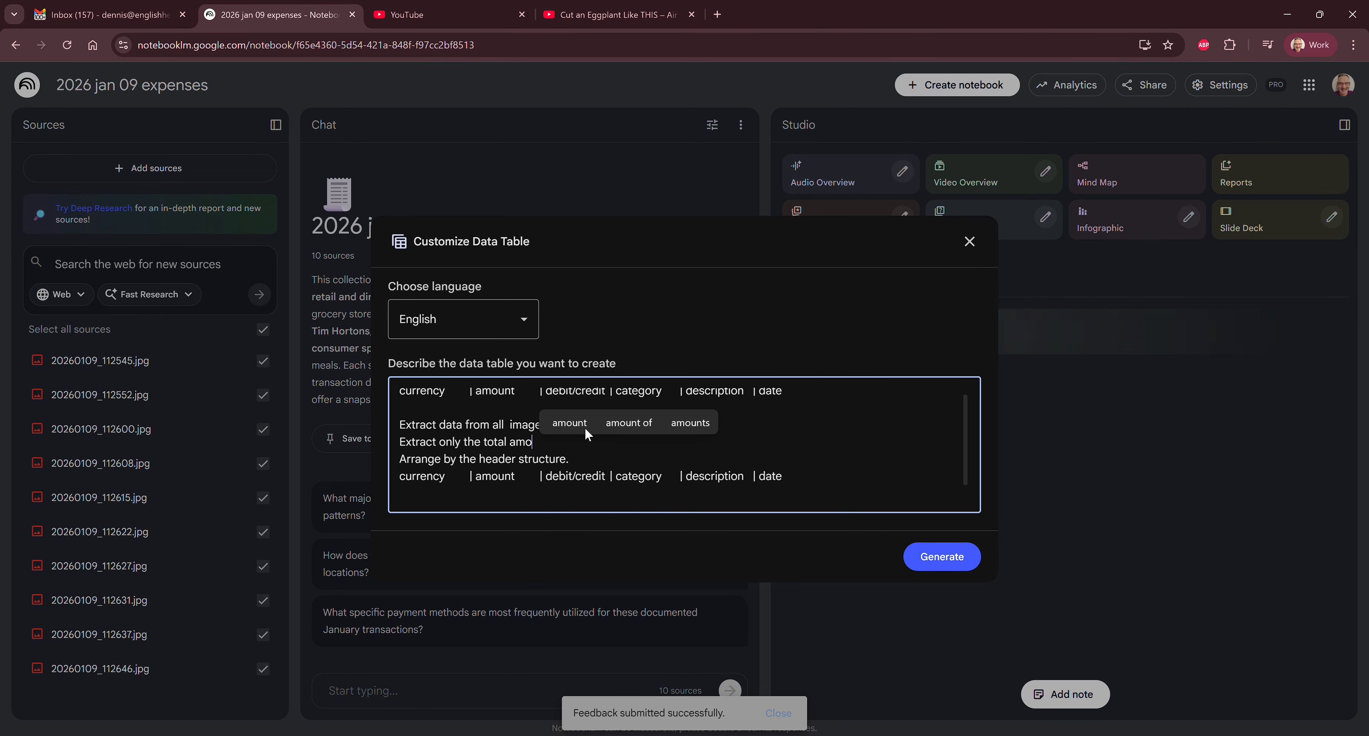
type("unt  on th")
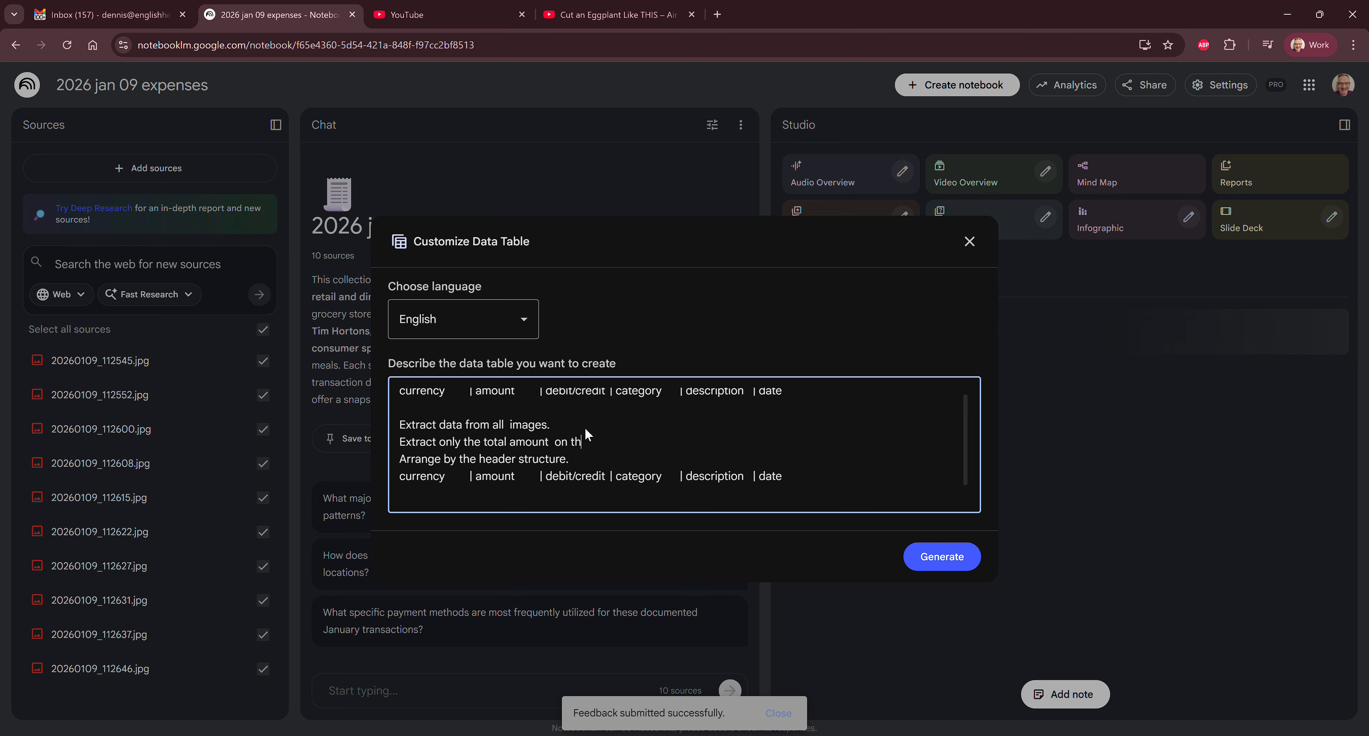
type("e receipt")
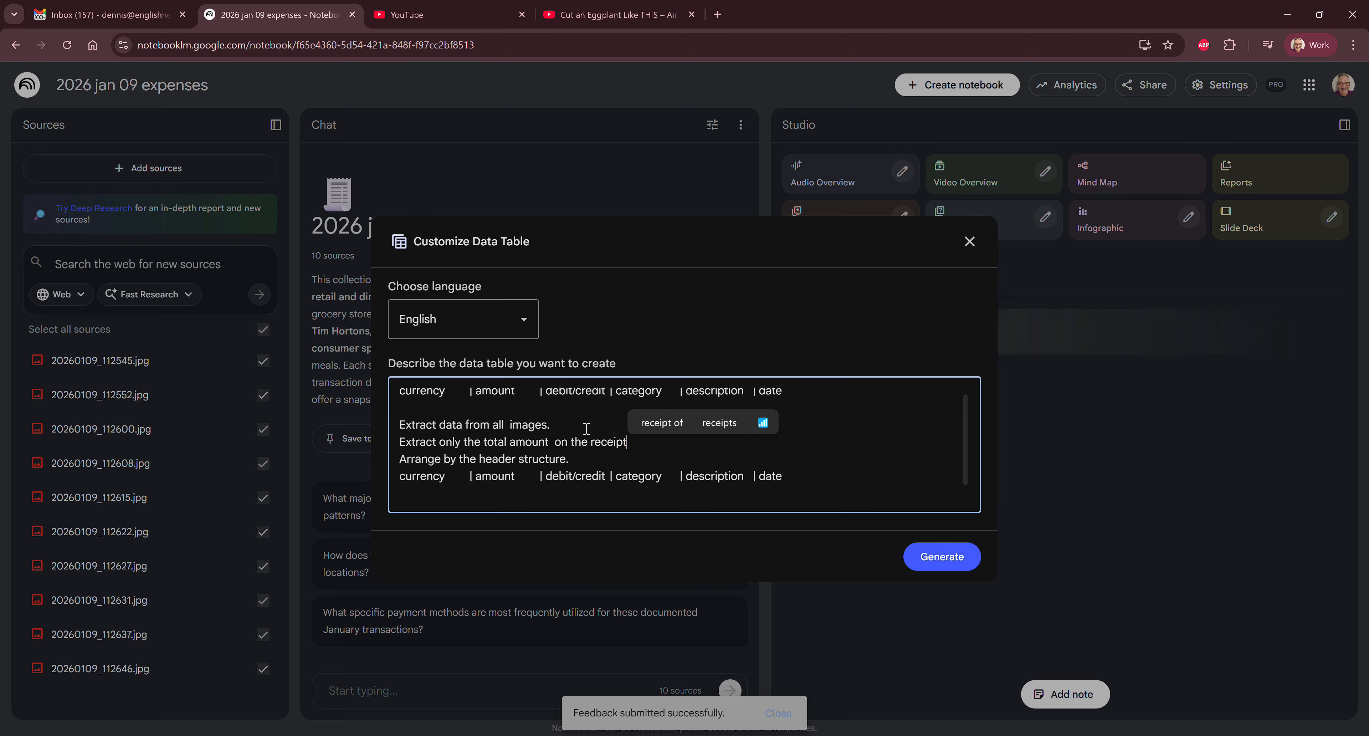
Step: Add the prompt line "You are a talented book keeper." directly above the "Extract data from all images." instruction
left_click(586, 429)
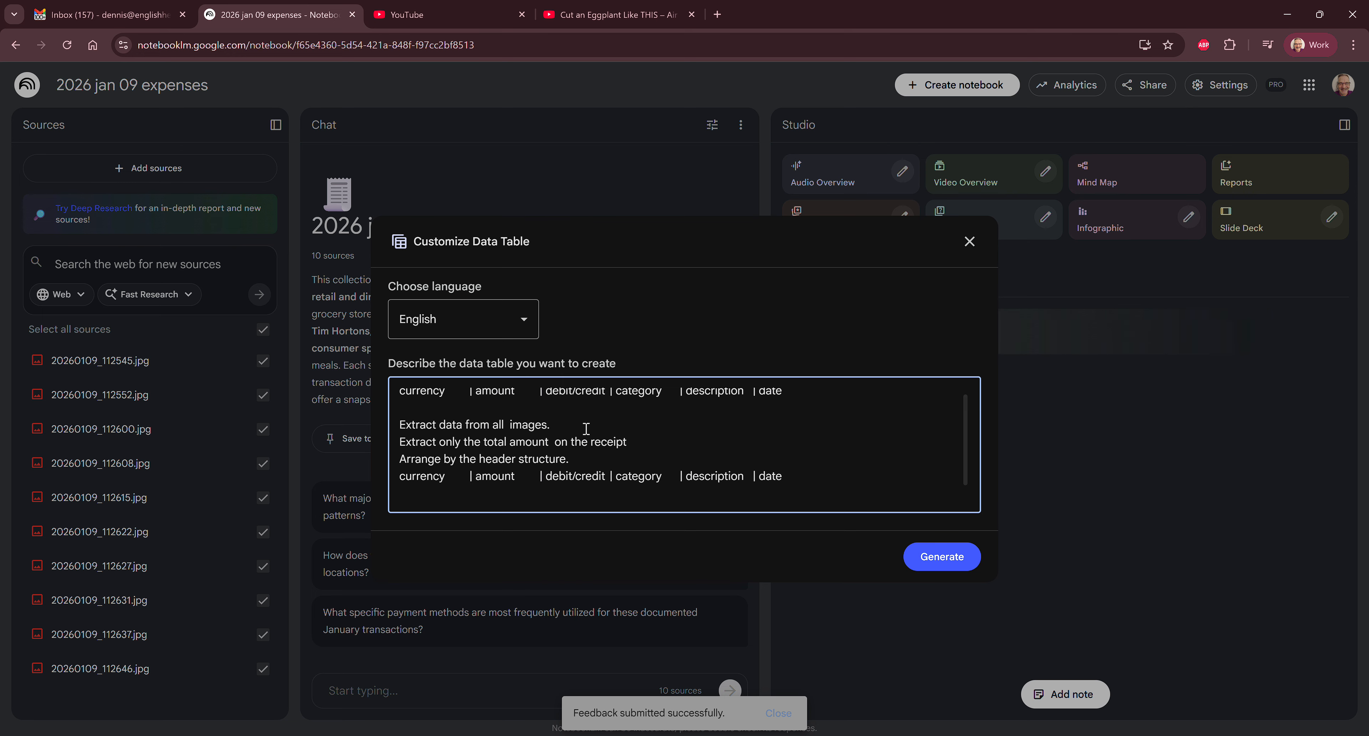
type("You ar")
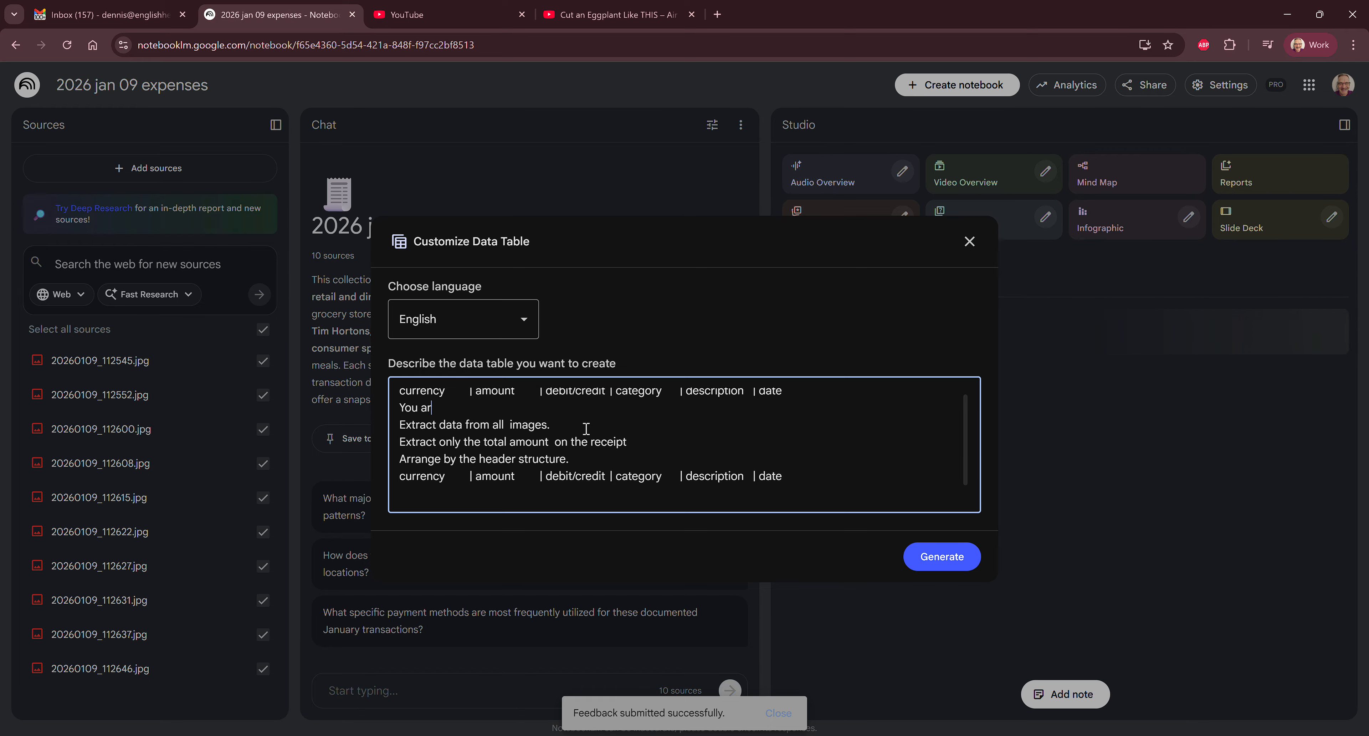
type("e a t")
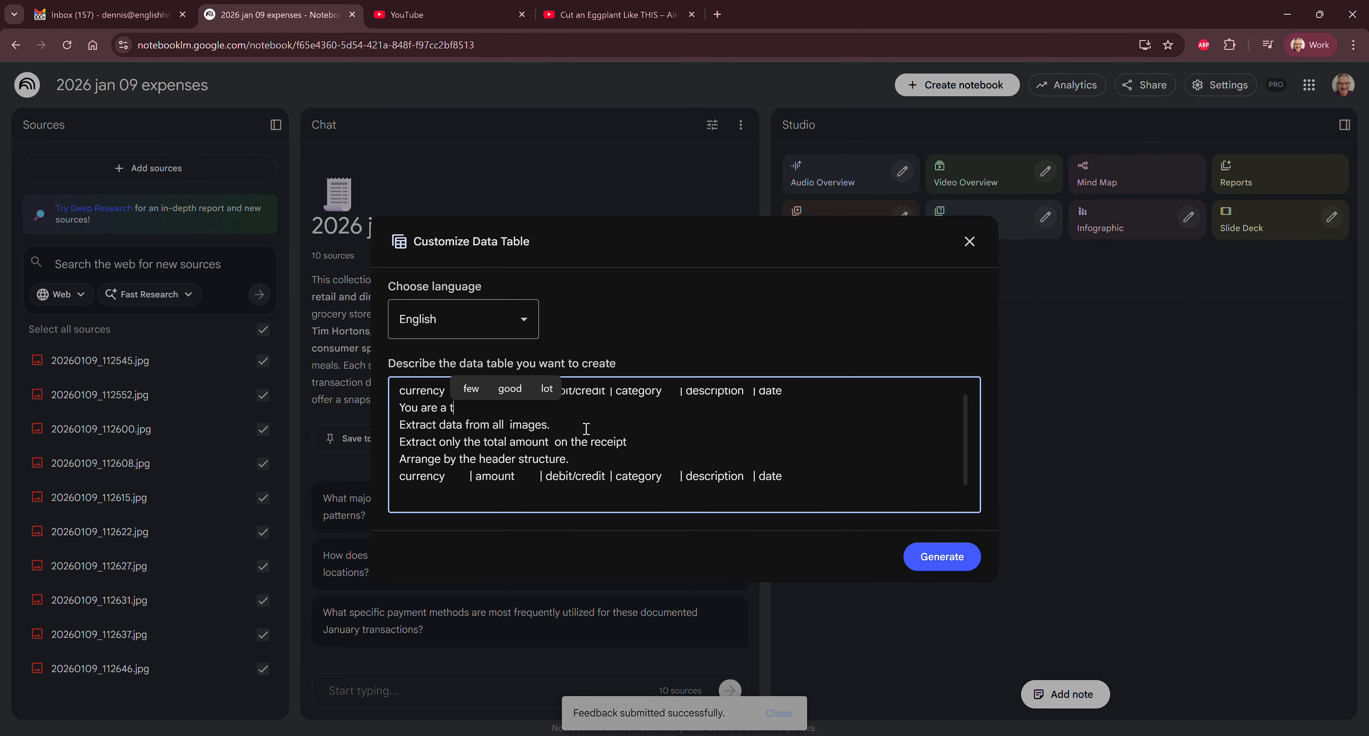
type("alented")
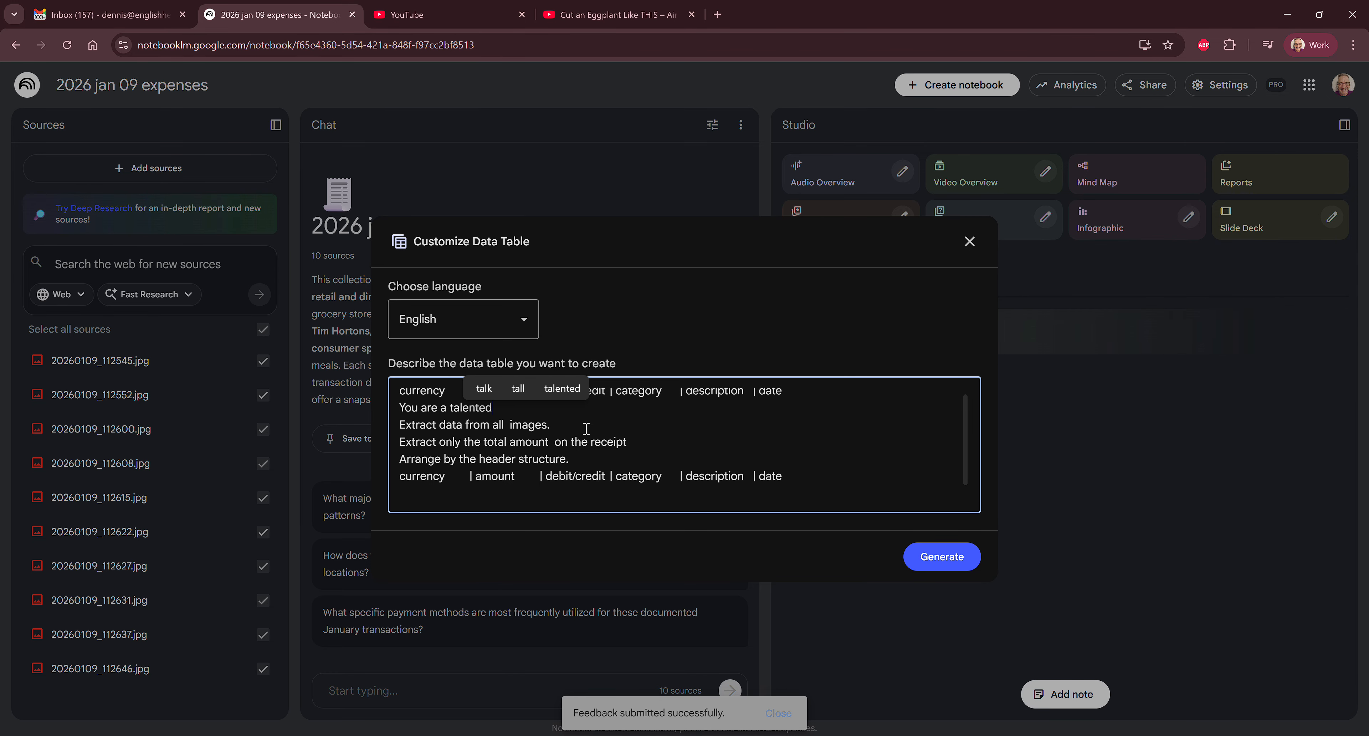
type(" book kee")
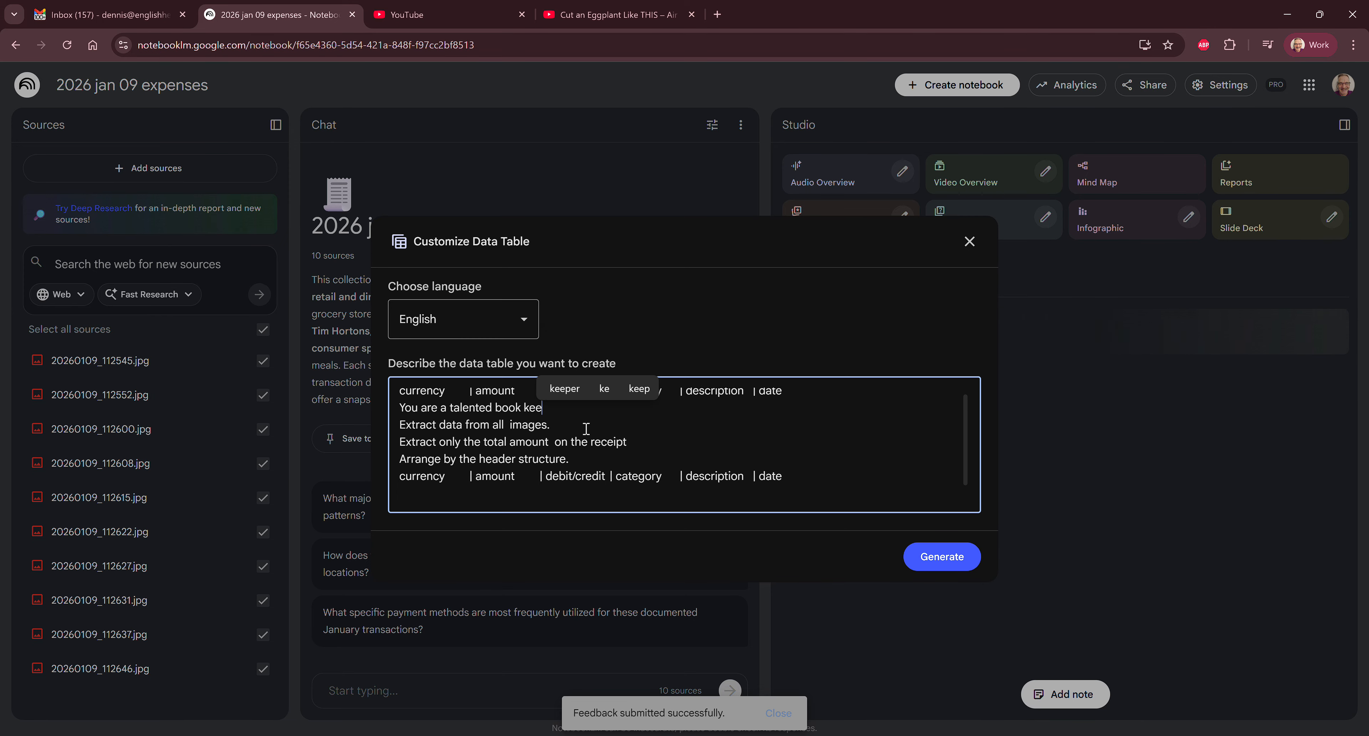
type("per.")
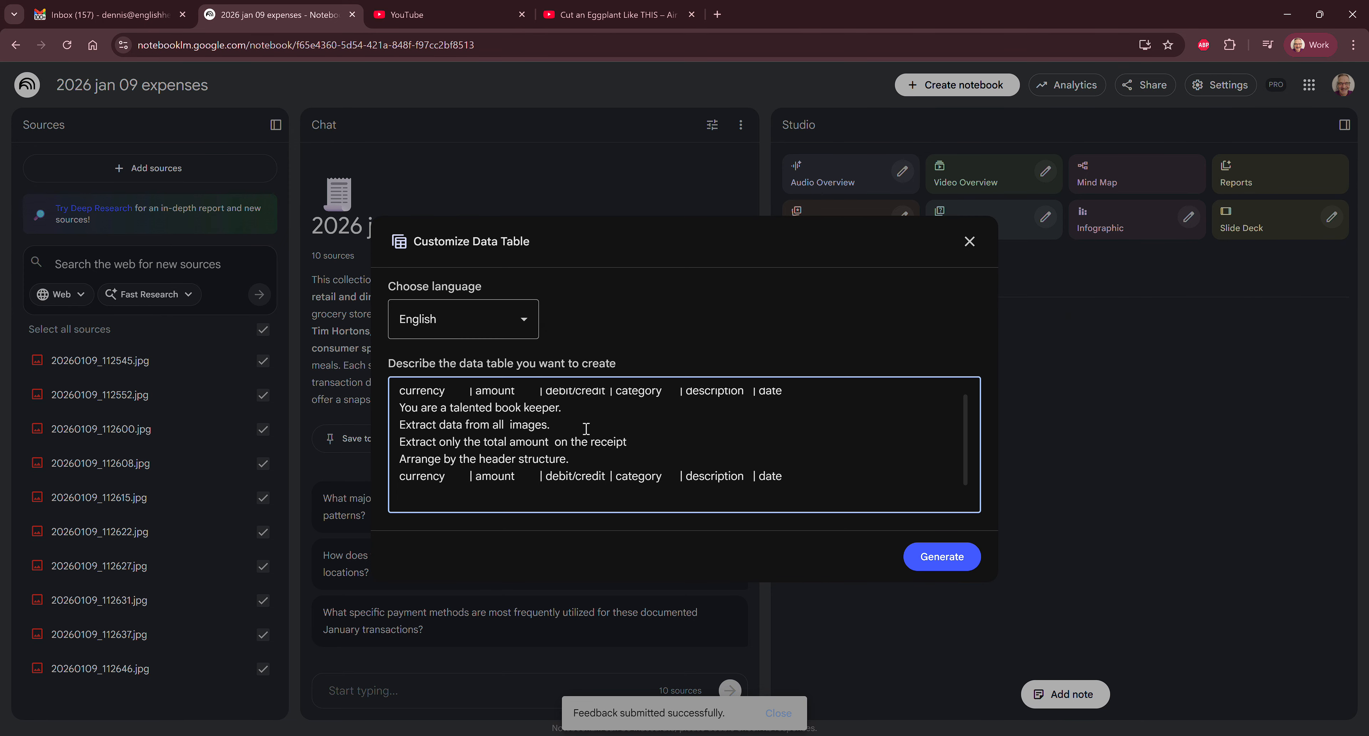
Step: Delete the duplicate column header line above the book keeper instruction and generate the data table
triple_click(837, 395)
key("BackSpace")
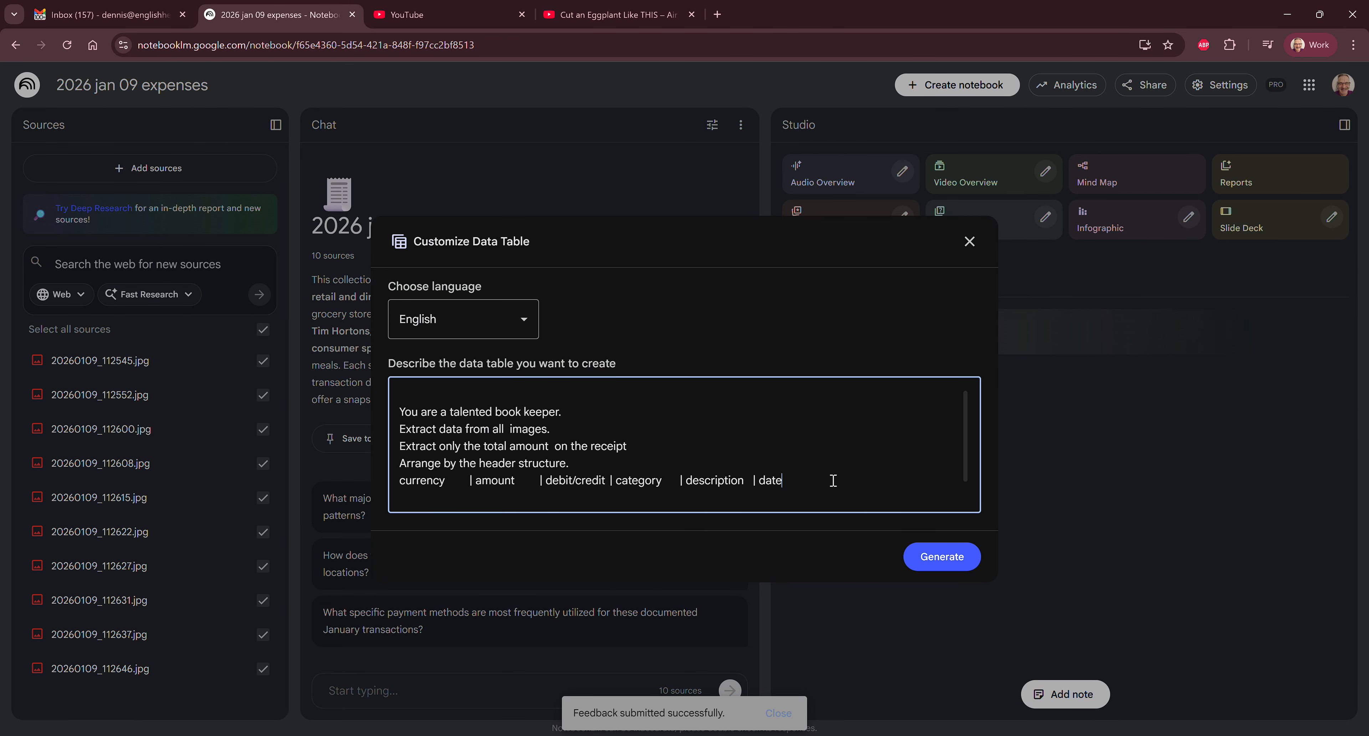
key("Down")
key("Down")
key("Up")
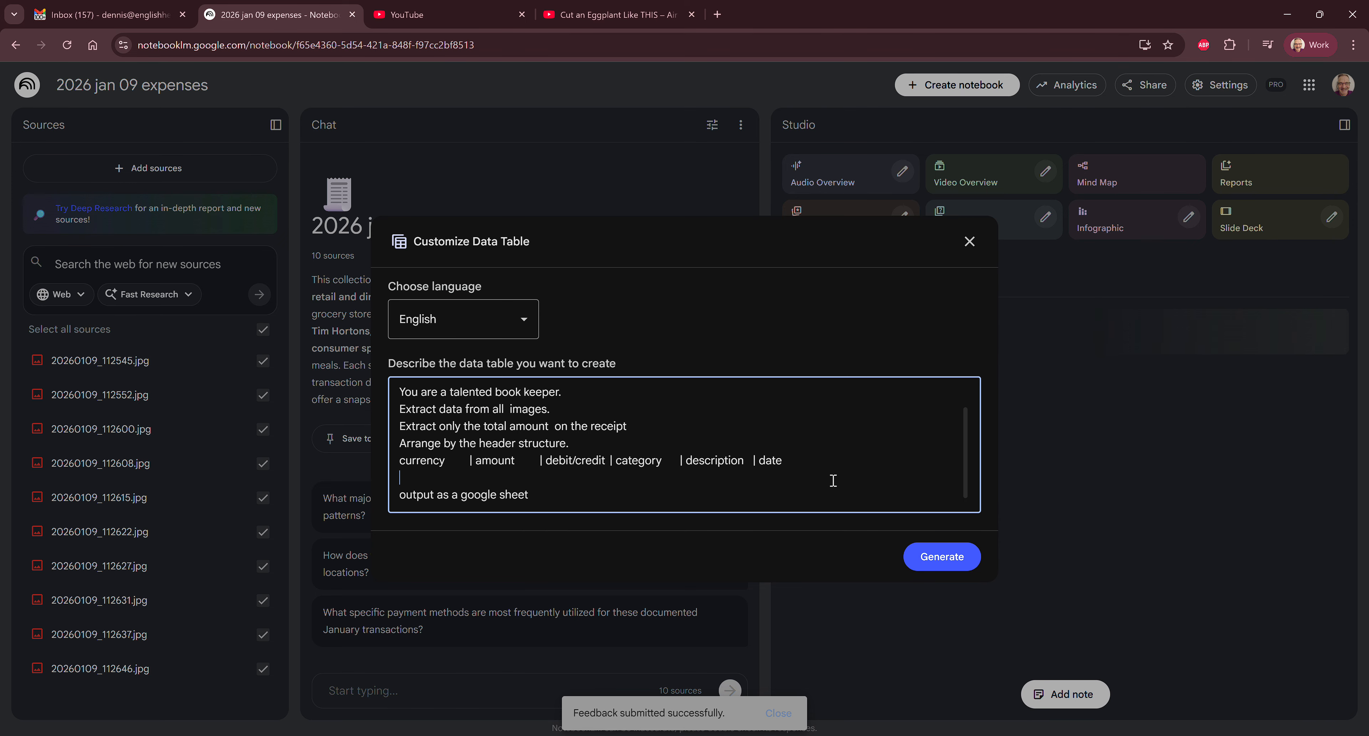
left_click(941, 556)
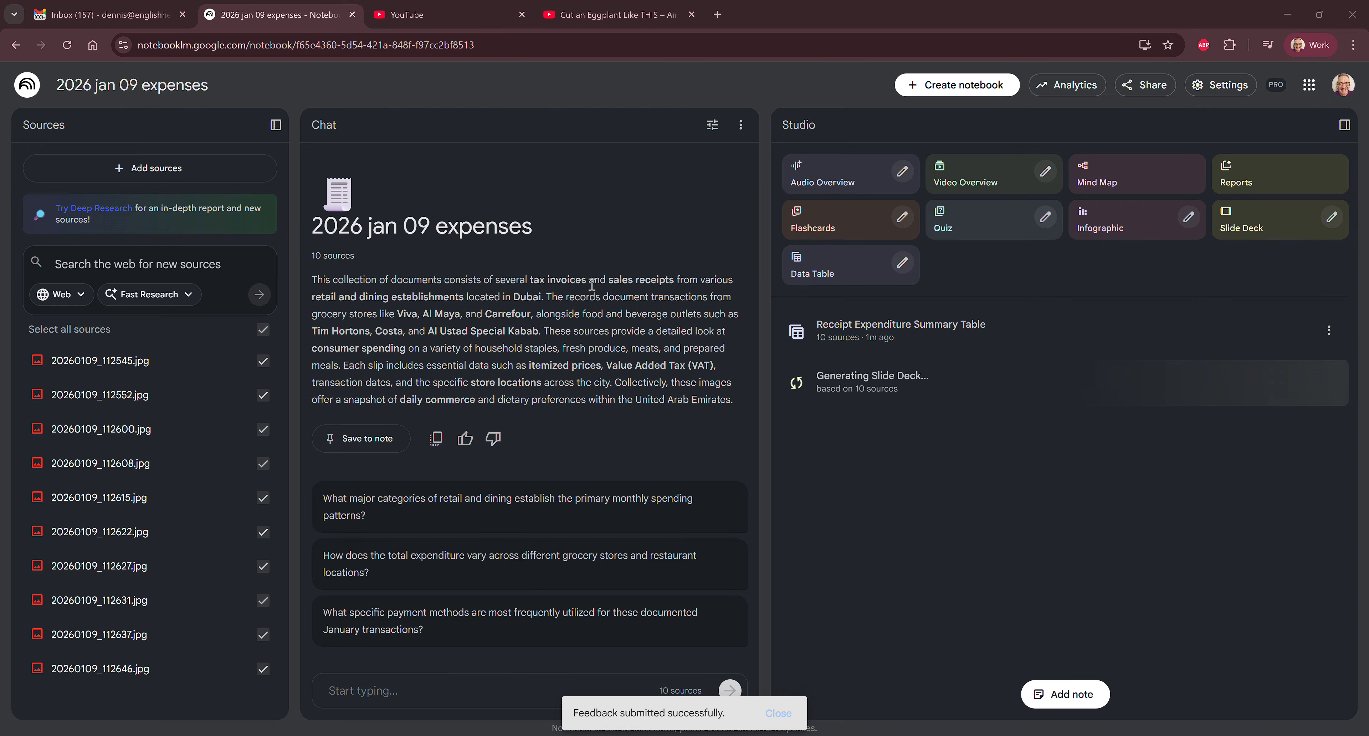
Step: Review the rows of the Receipt Expenditure Summary Table and export it to Google Sheets, returning to the NotebookLM notebook
left_click(948, 330)
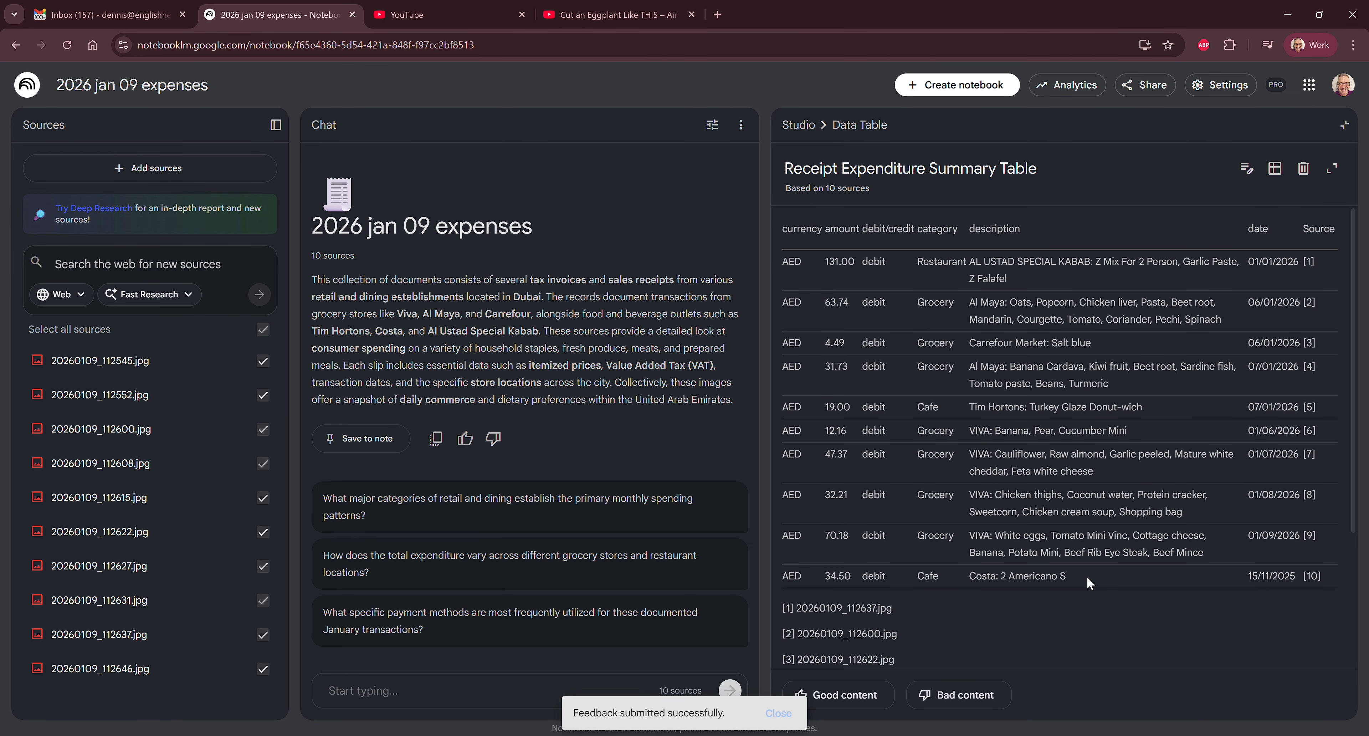
scroll(1036, 574, "down", 3)
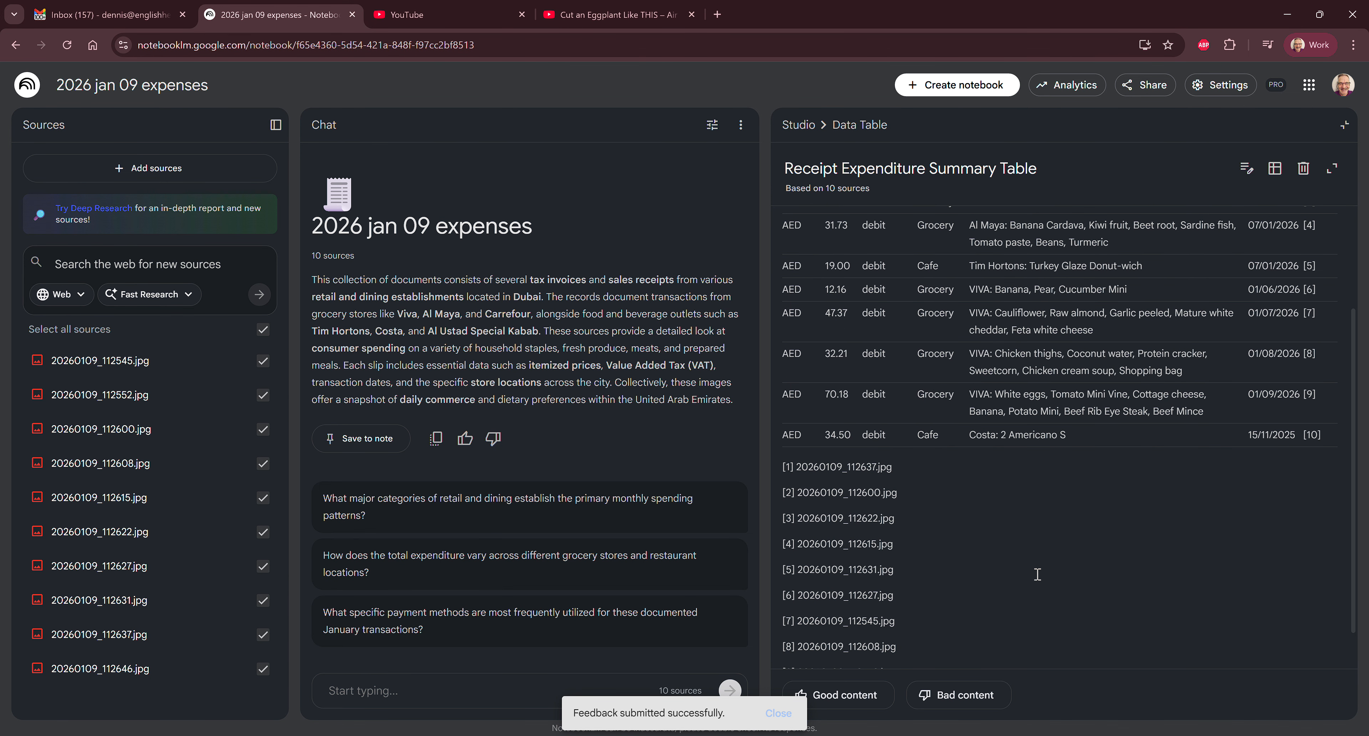
scroll(1037, 572, "up", 3)
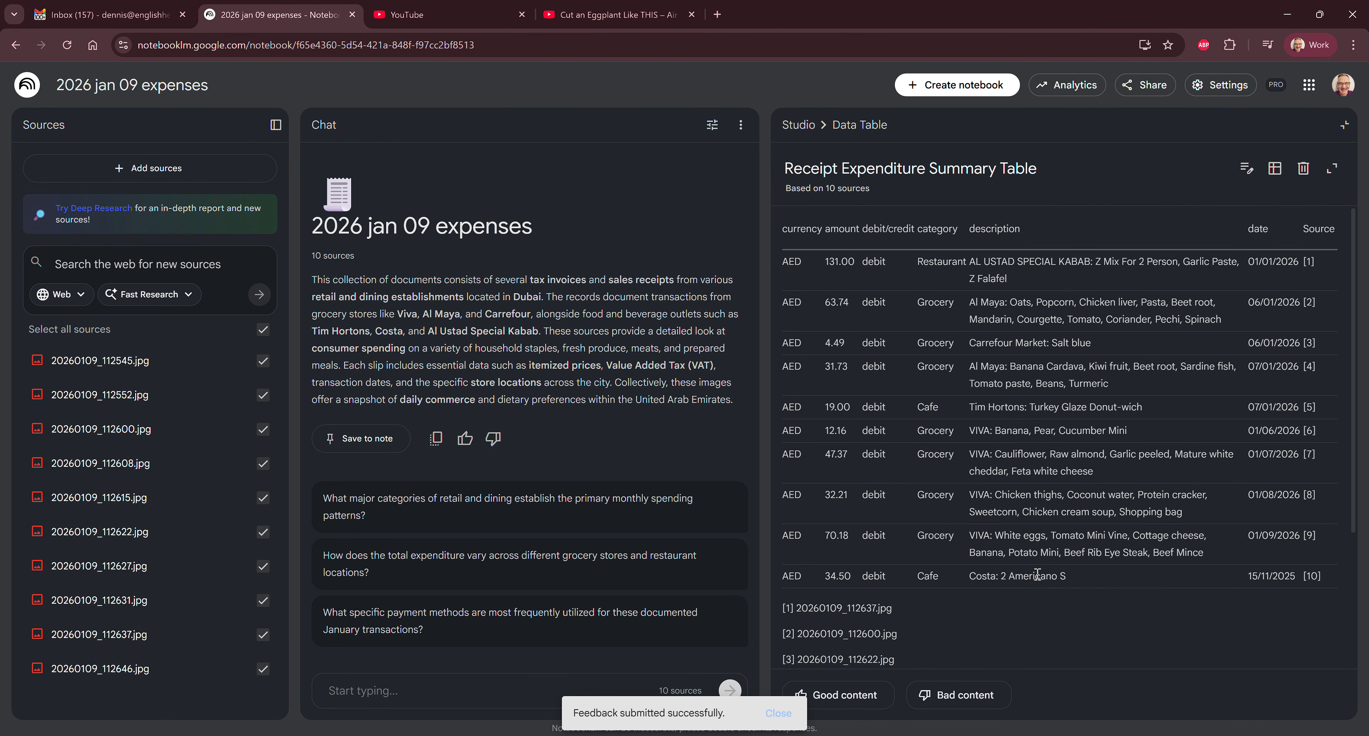
left_click(1274, 176)
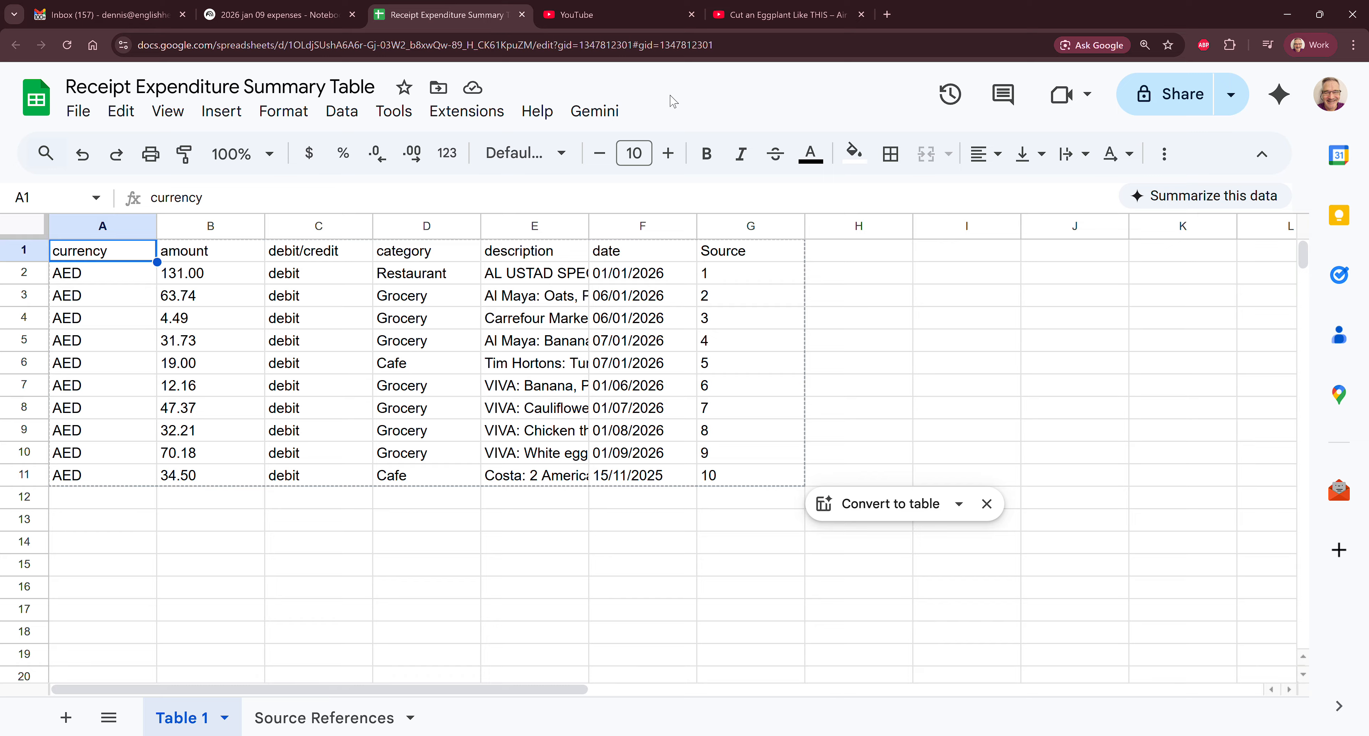
left_click(246, 16)
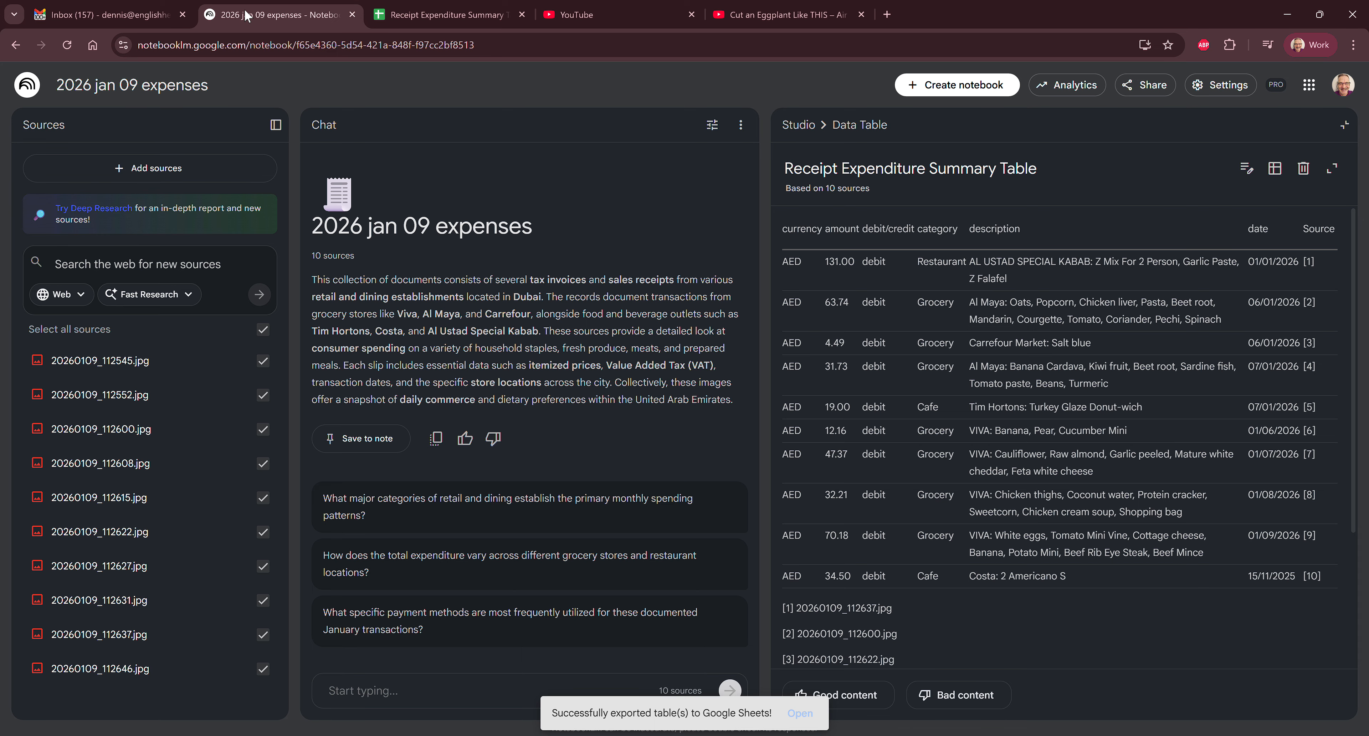